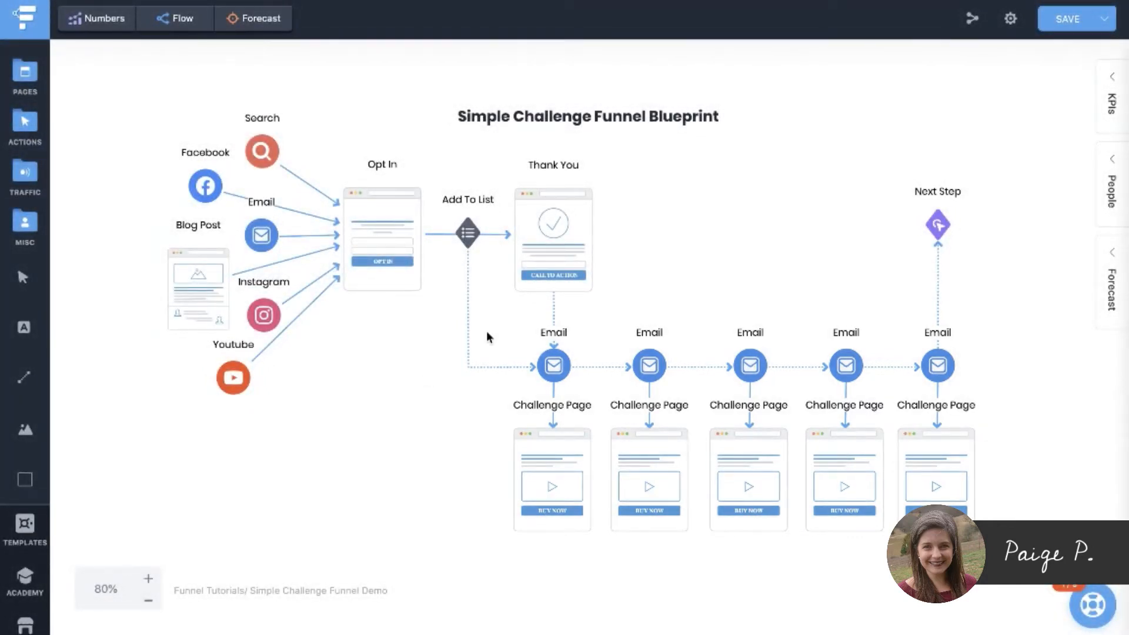
click(514, 365)
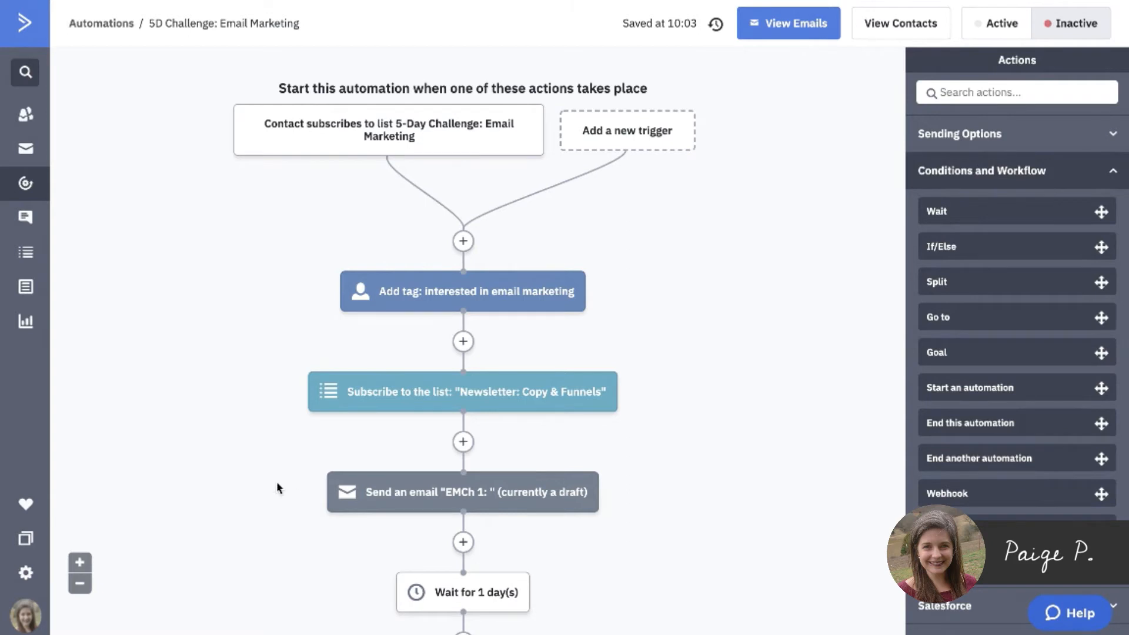
- Review the 5D Challenge: Email Marketing automation from its start trigger through the tag, list subscription, challenge emails and waits to its end
scroll(277, 488, down, 3)
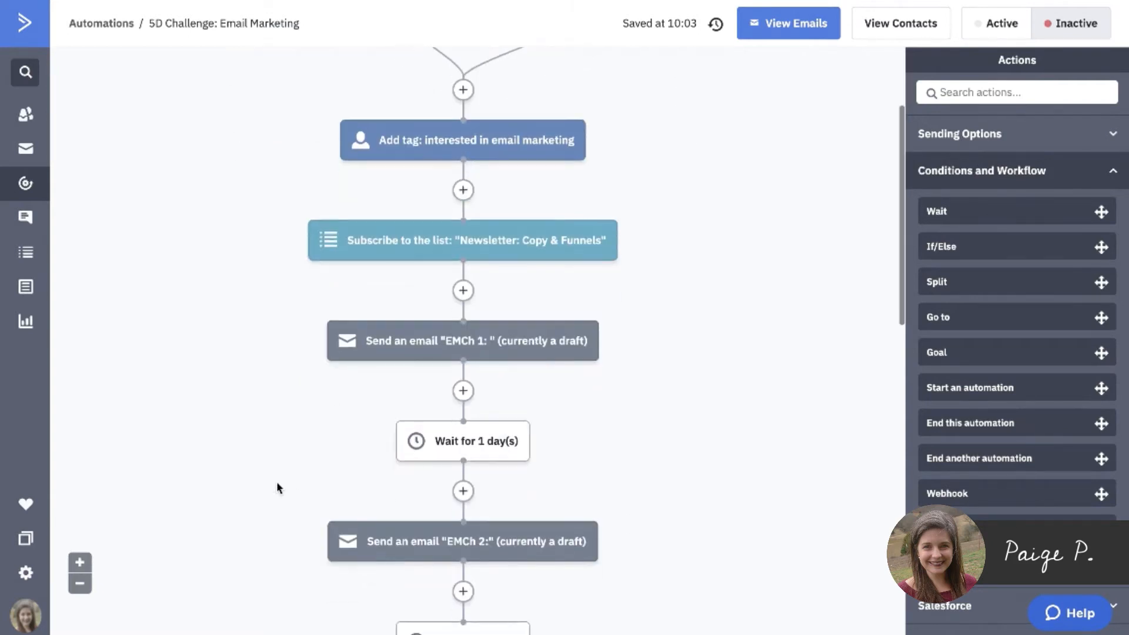
mouse_move(377, 350)
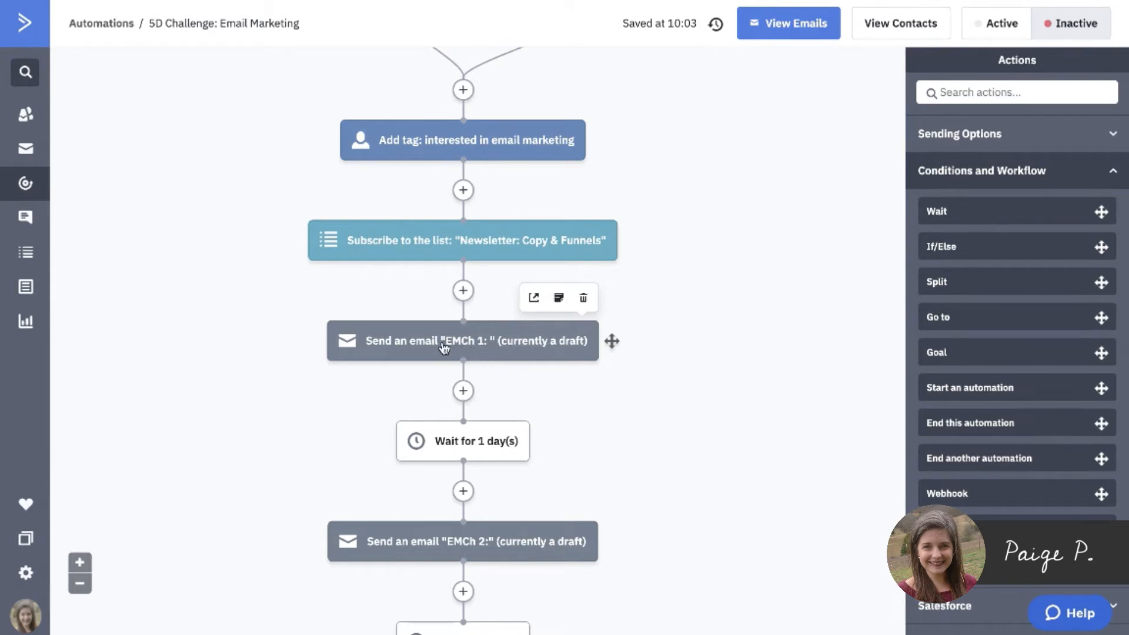
scroll(357, 523, down, 9)
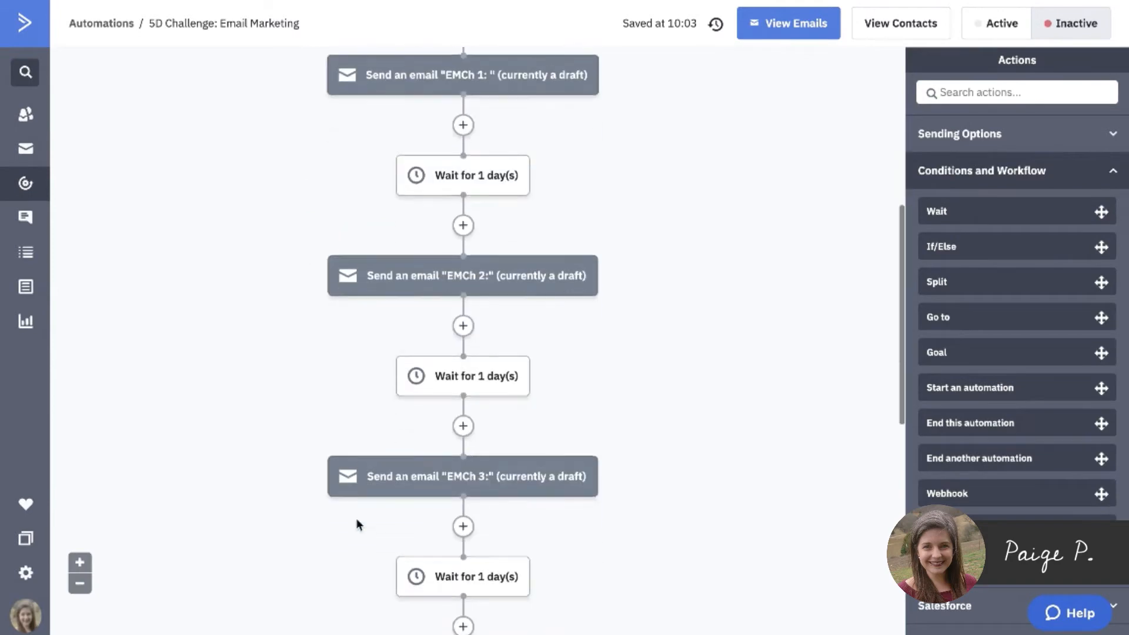
scroll(357, 517, down, 3)
scroll(356, 517, up, 15)
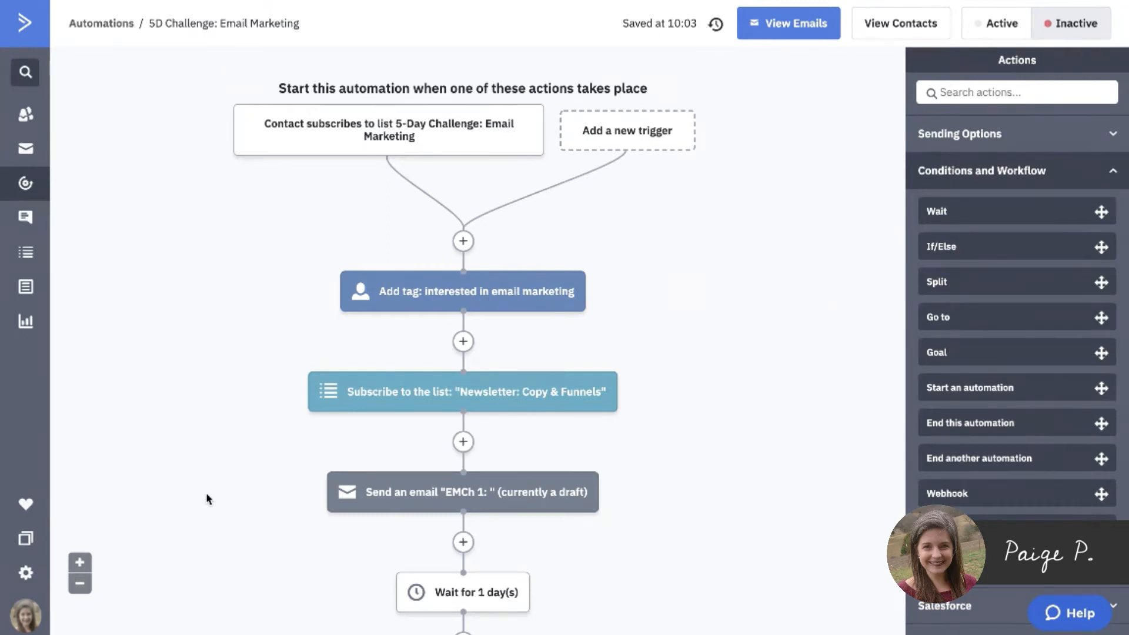
scroll(537, 592, down, 4)
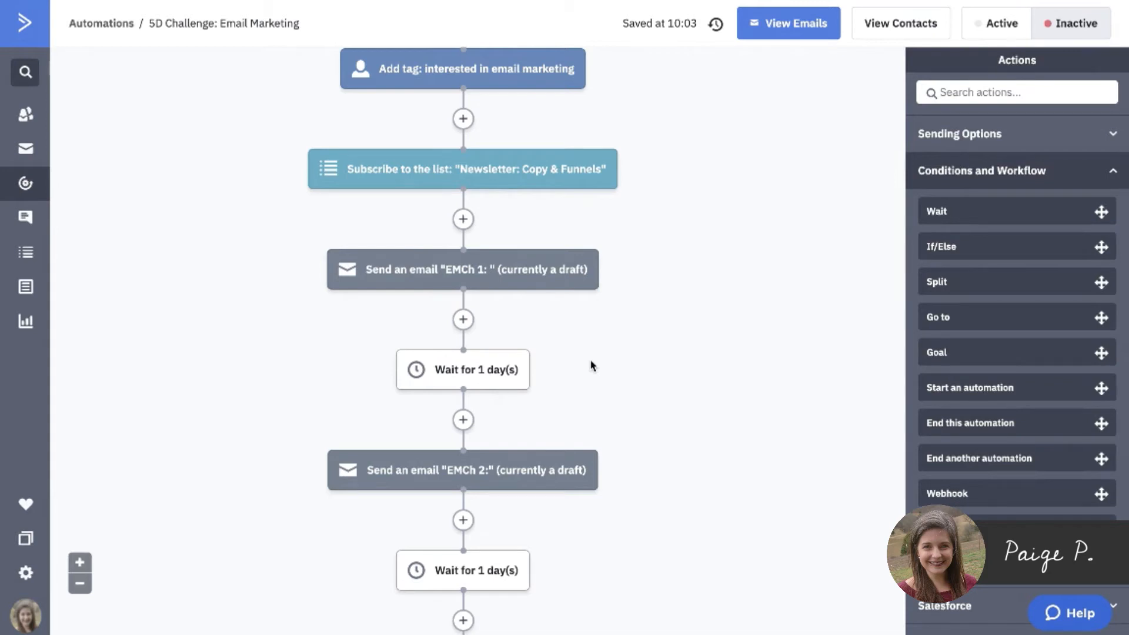
scroll(591, 366, up, 3)
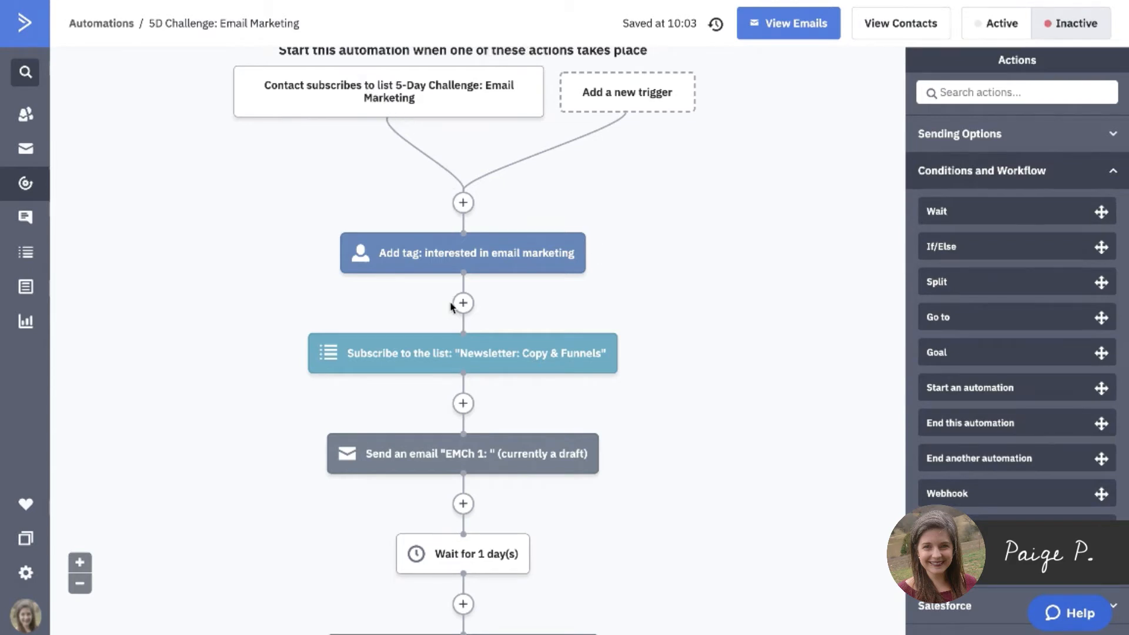
mouse_move(446, 453)
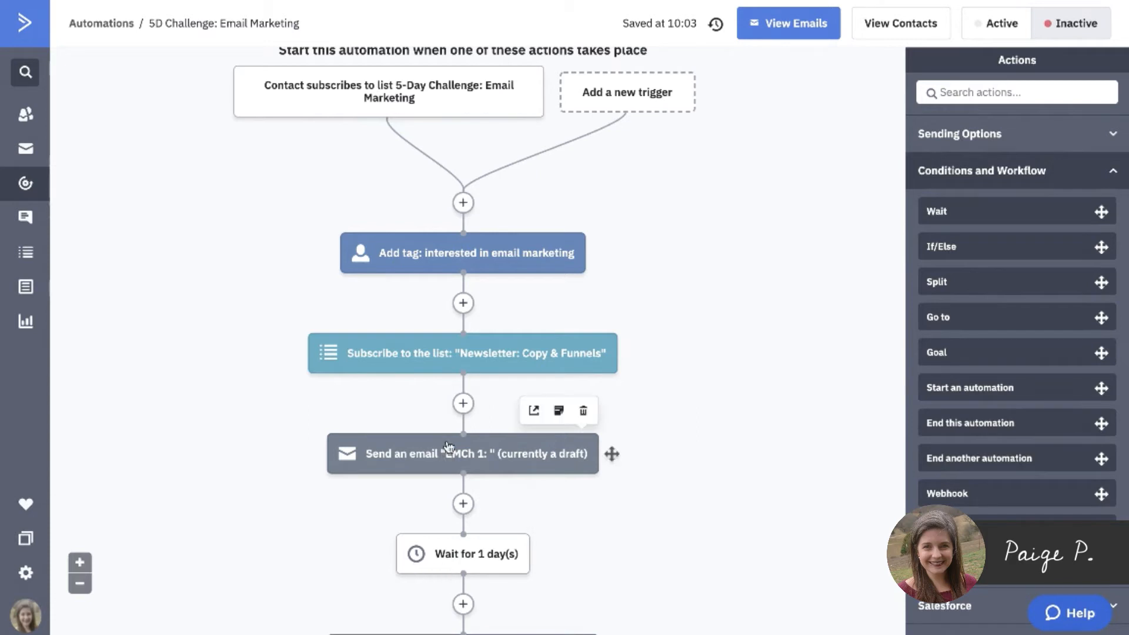
scroll(446, 523, down, 1)
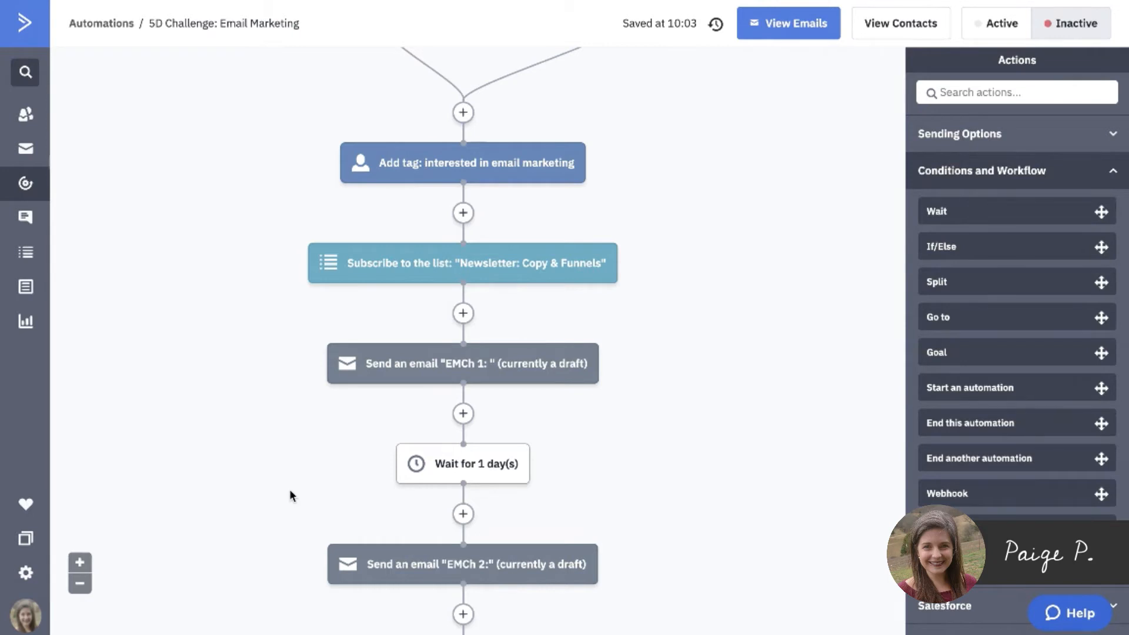
scroll(279, 485, down, 2)
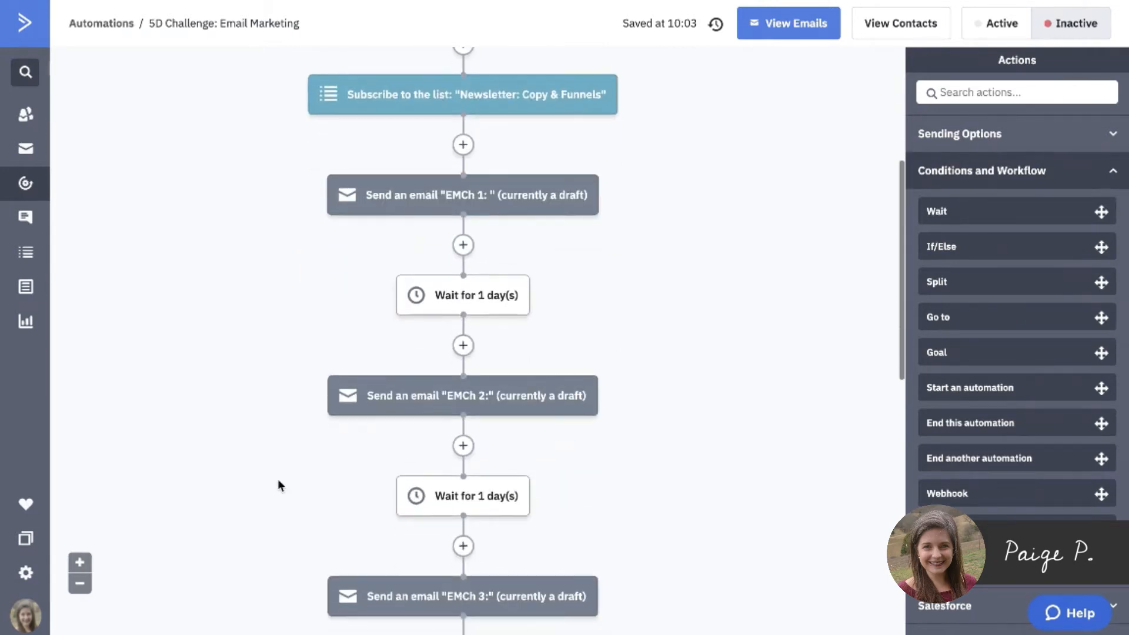
scroll(441, 497, down, 2)
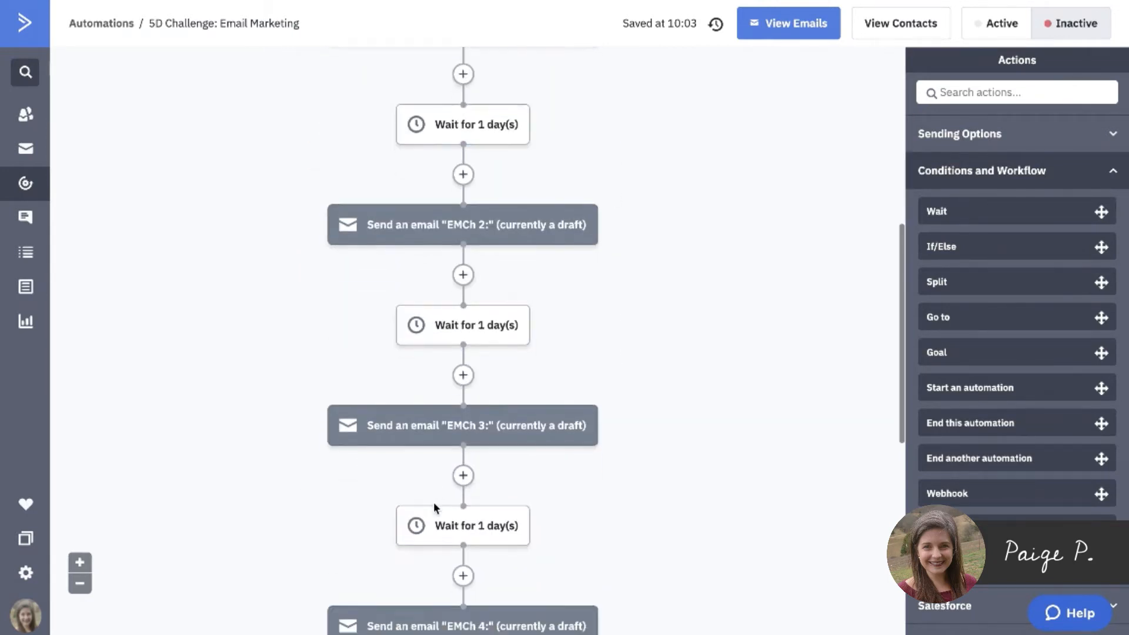
scroll(434, 507, down, 2)
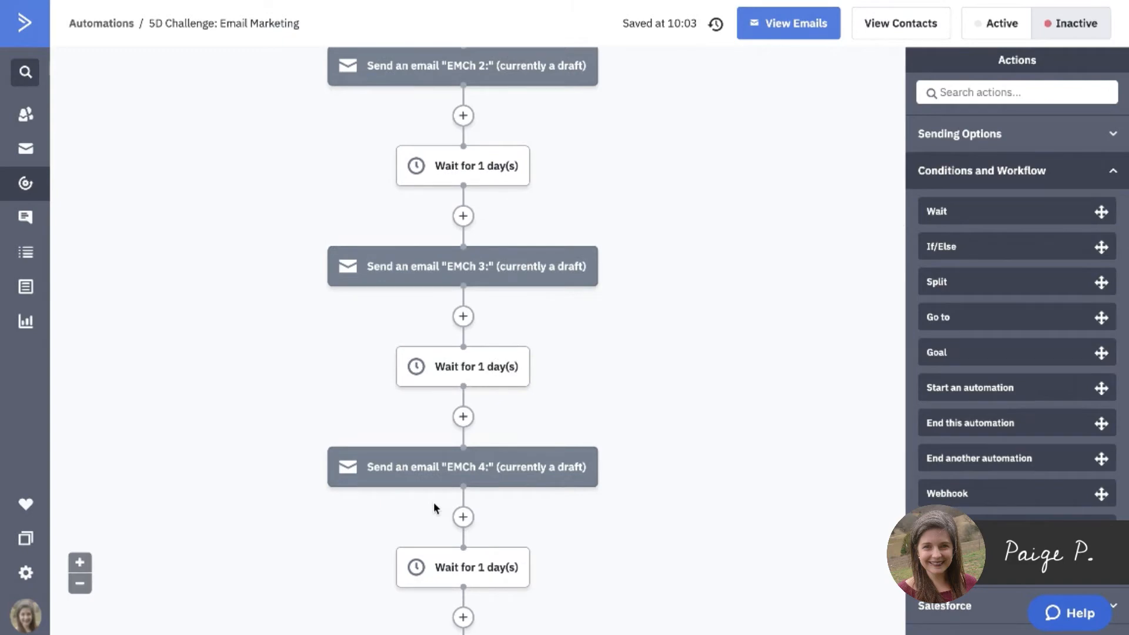
scroll(407, 494, down, 2)
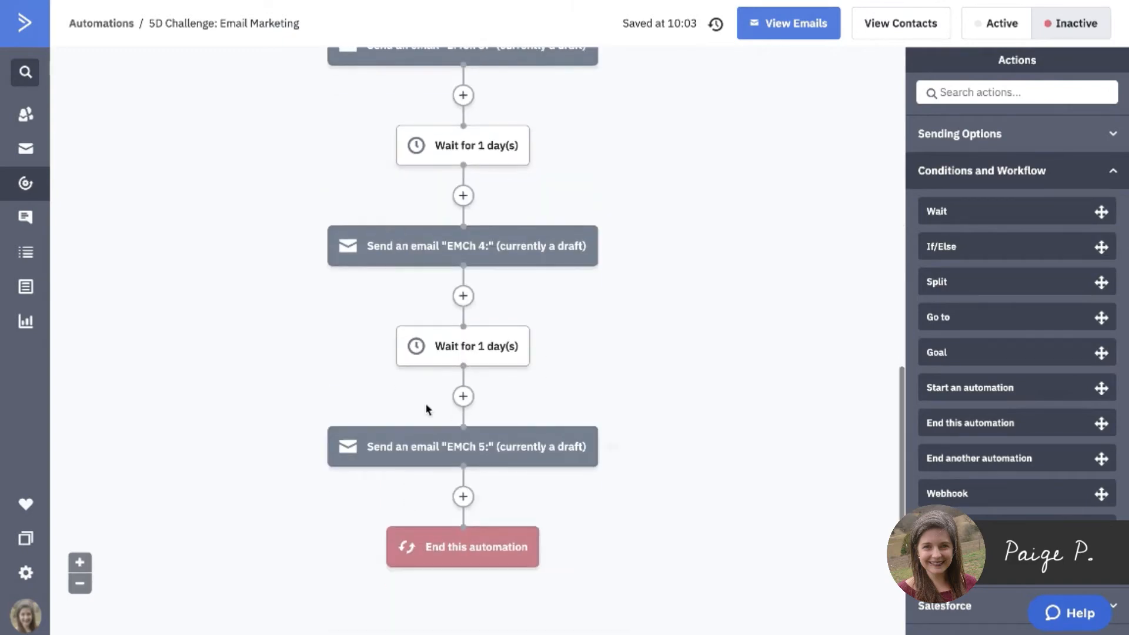
scroll(432, 279, up, 8)
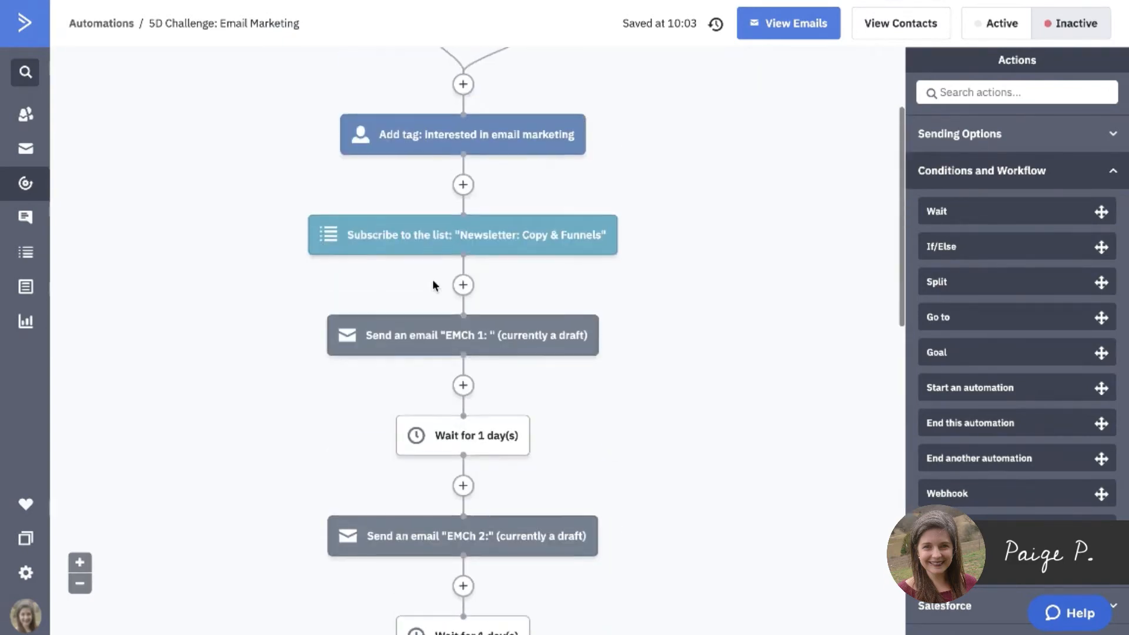
scroll(433, 285, up, 2)
scroll(215, 321, down, 6)
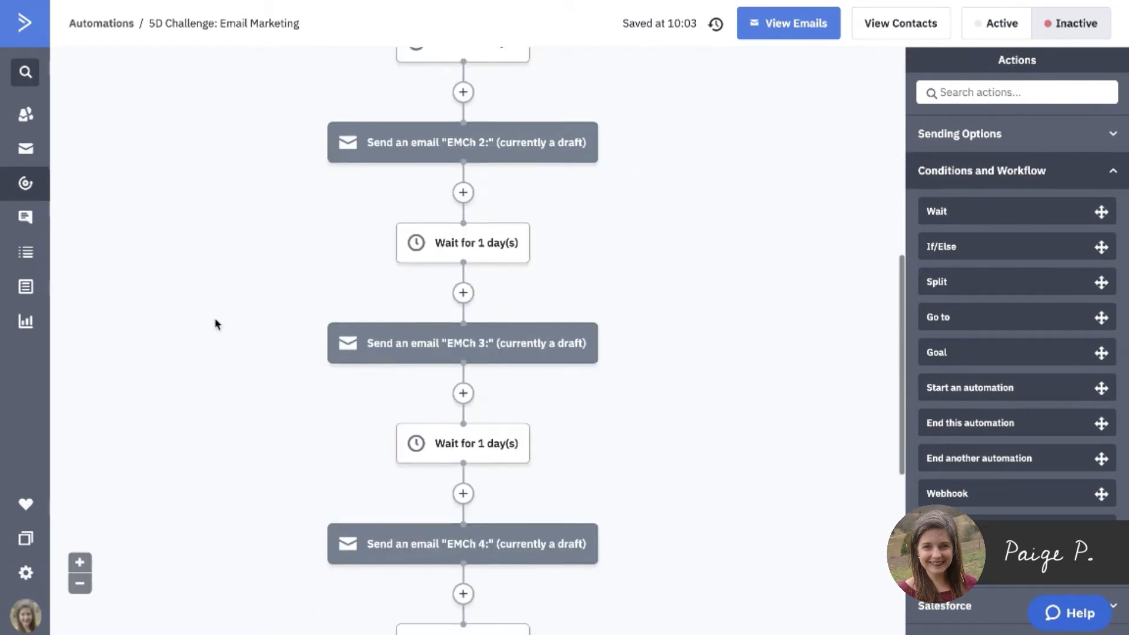
scroll(216, 323, down, 4)
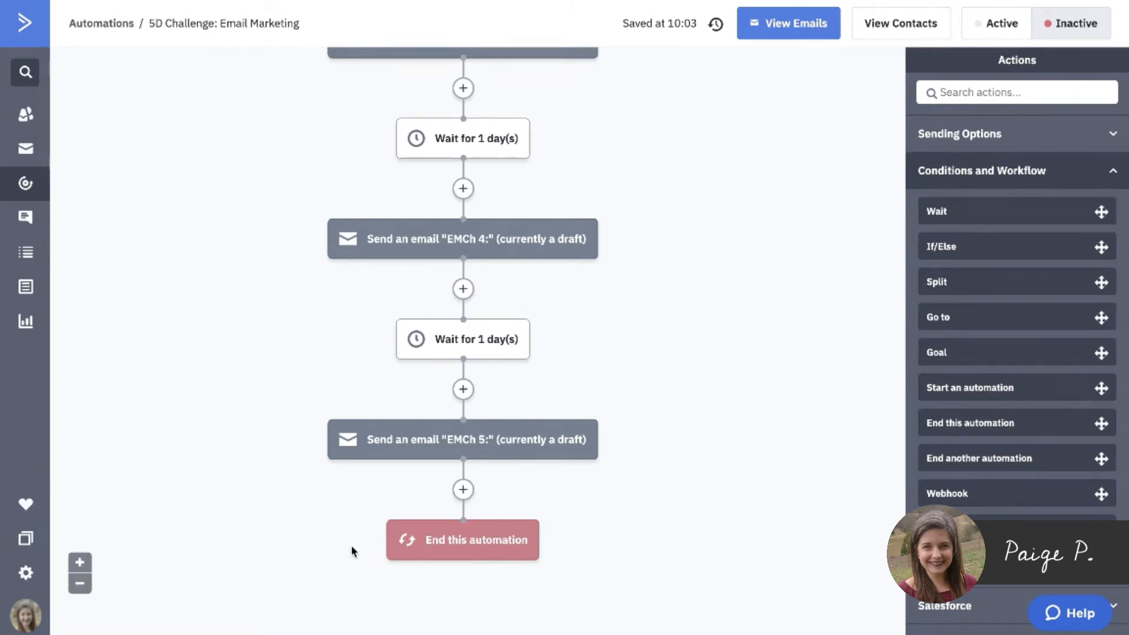
scroll(351, 545, up, 7)
scroll(351, 551, up, 8)
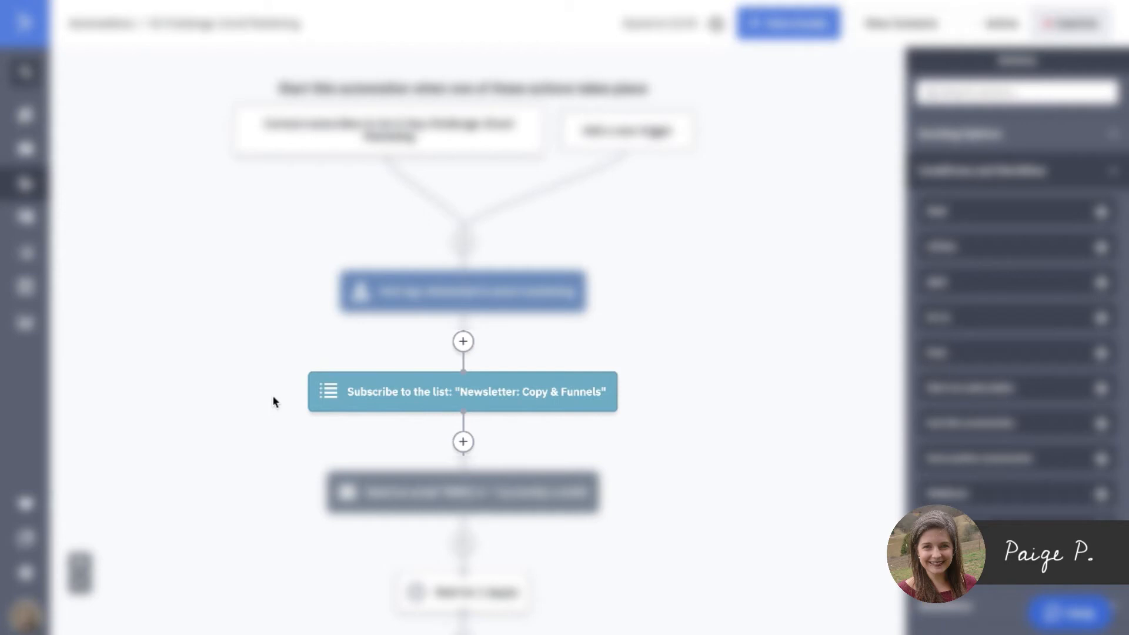
mouse_move(432, 398)
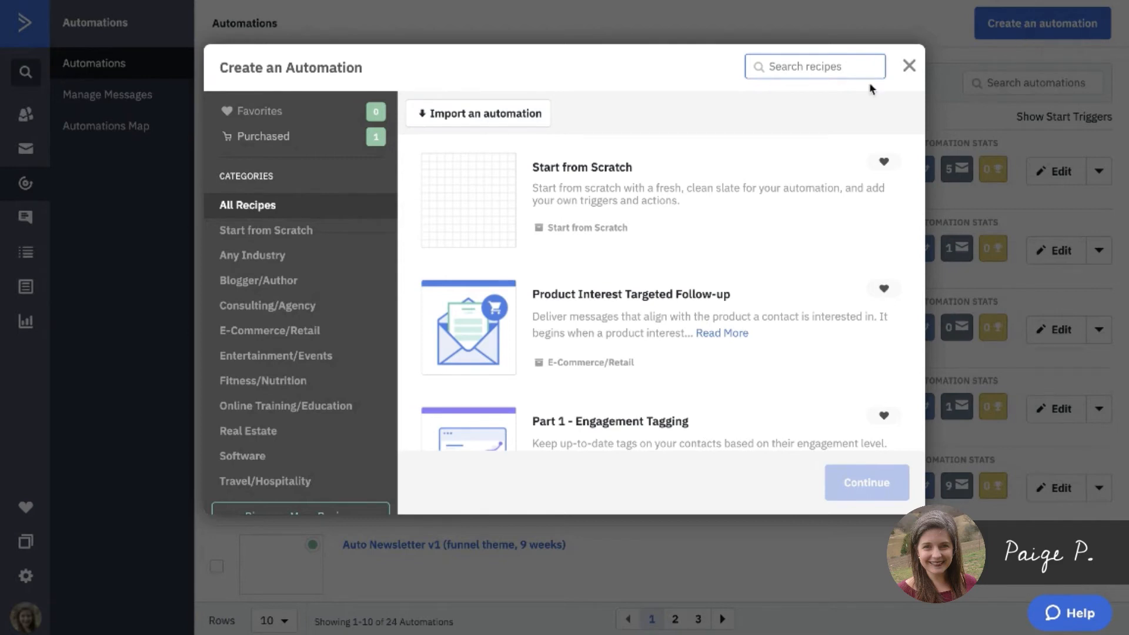
- Create a new automation from scratch without a start trigger, and dismiss the prompt to add a first action
click(702, 202)
click(850, 482)
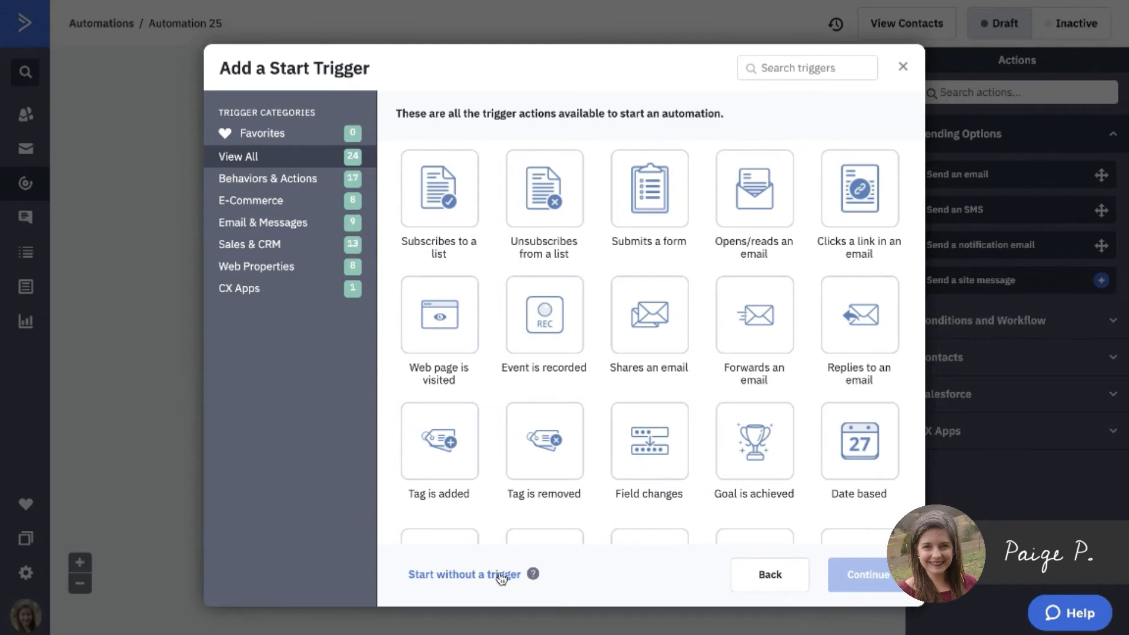
click(502, 575)
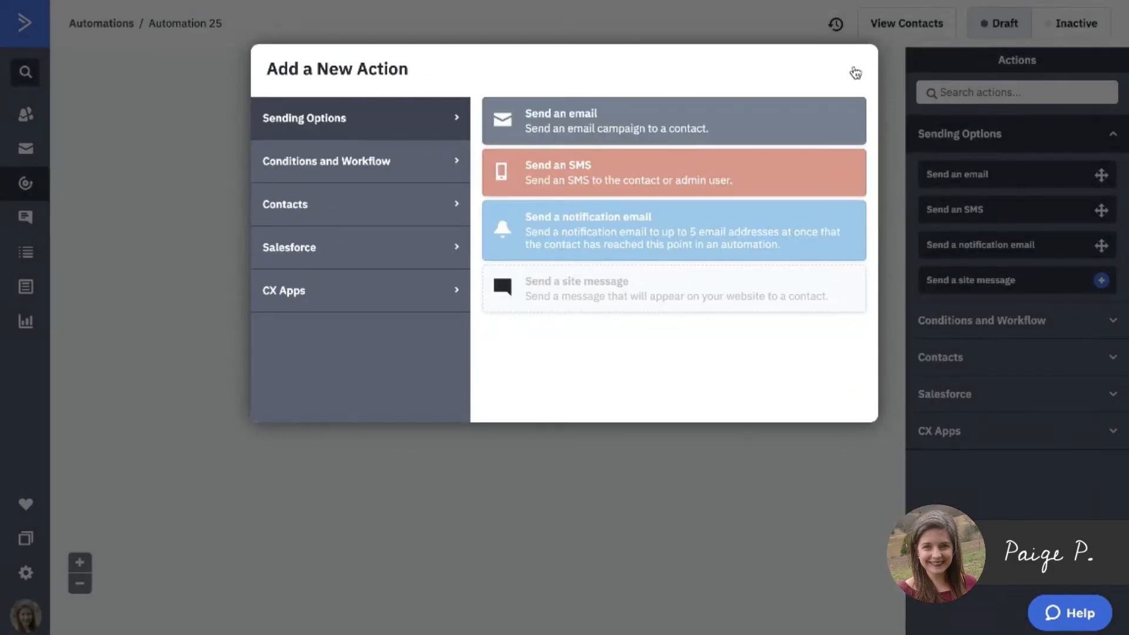
click(854, 68)
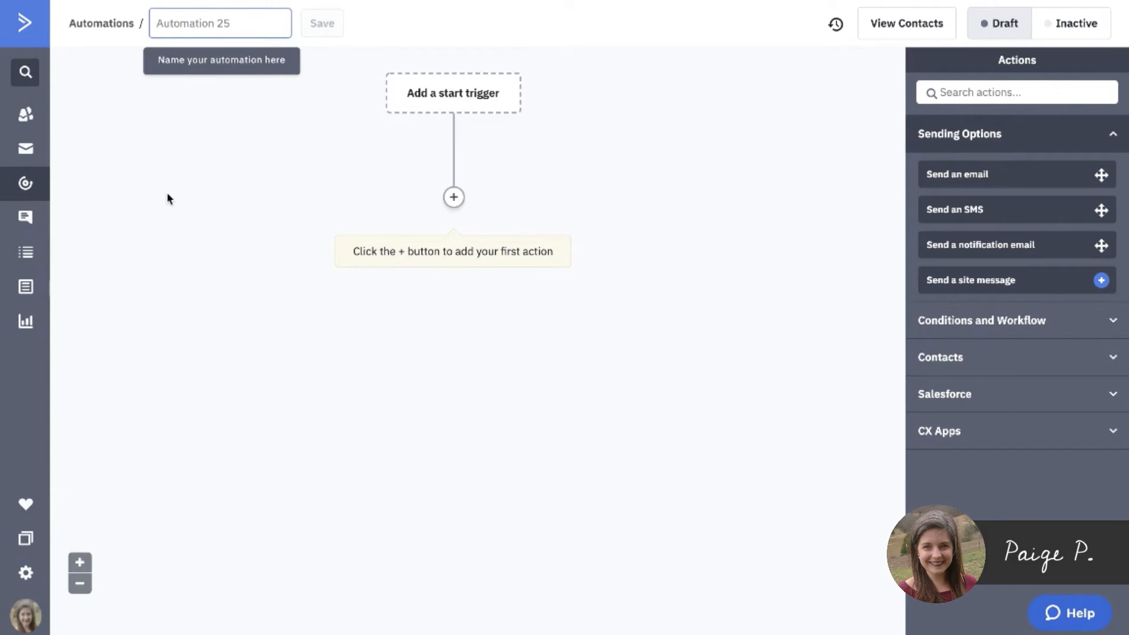
- Name the automation "5D Challenge DEMO" and save the name
text(5D Ch)
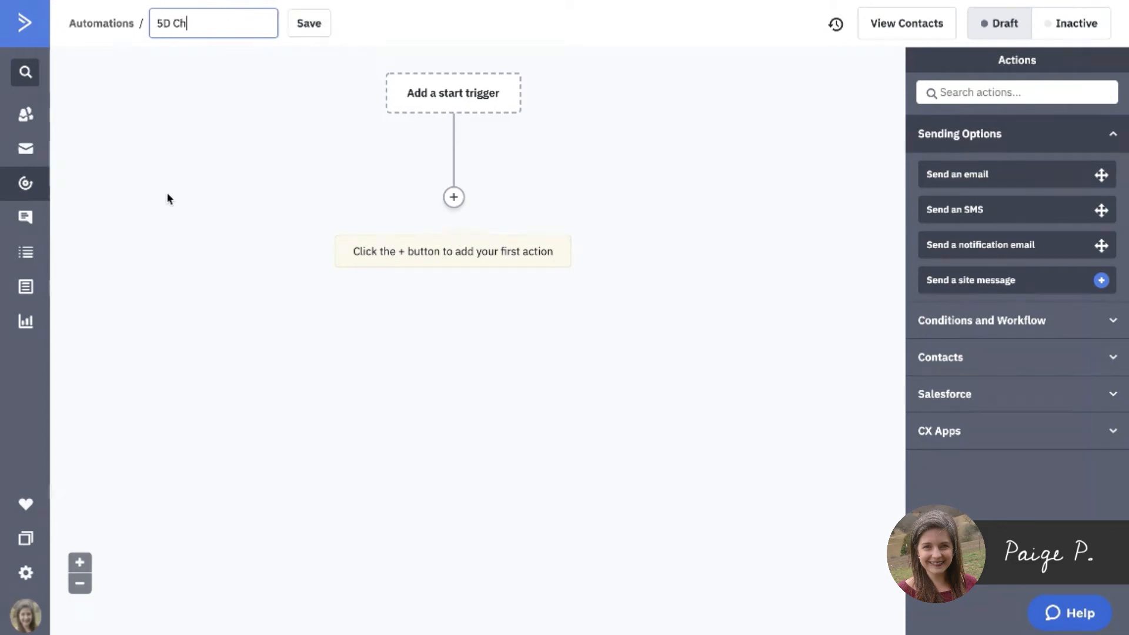
text(alleng)
text(De)
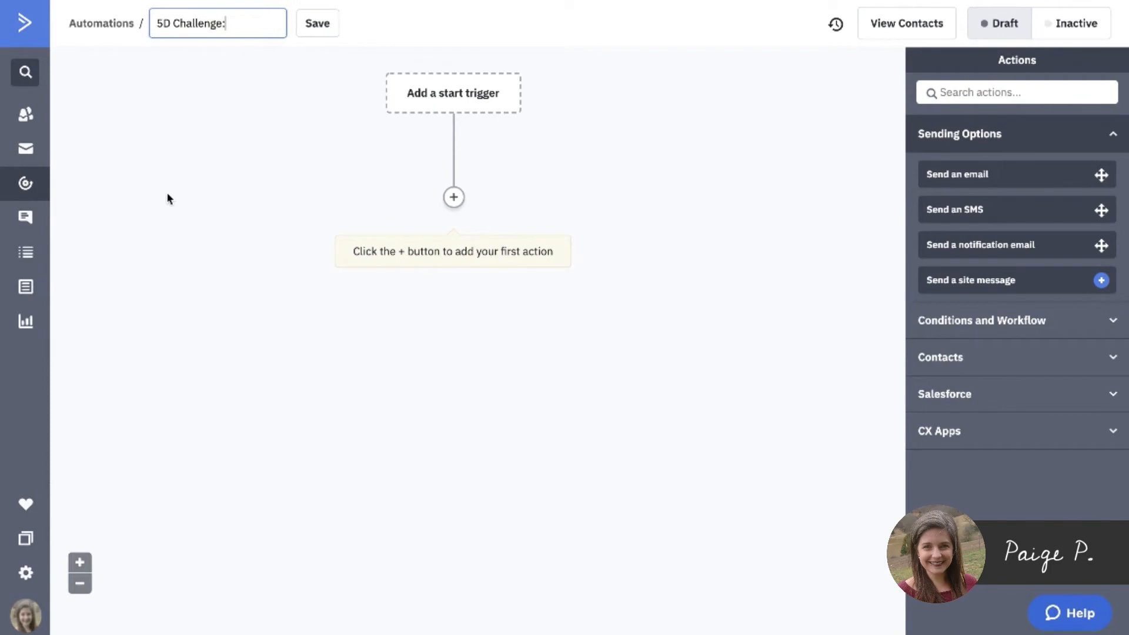
text(mo)
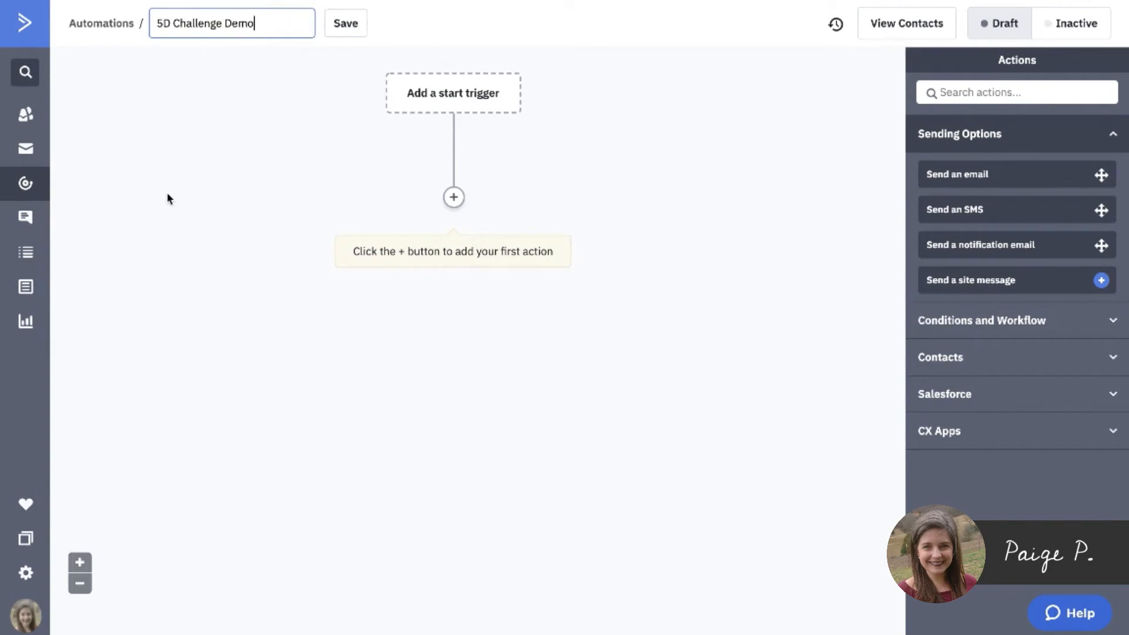
key(BackSpace)
key(BackSpace)
key(BackSpace)
text(EMO)
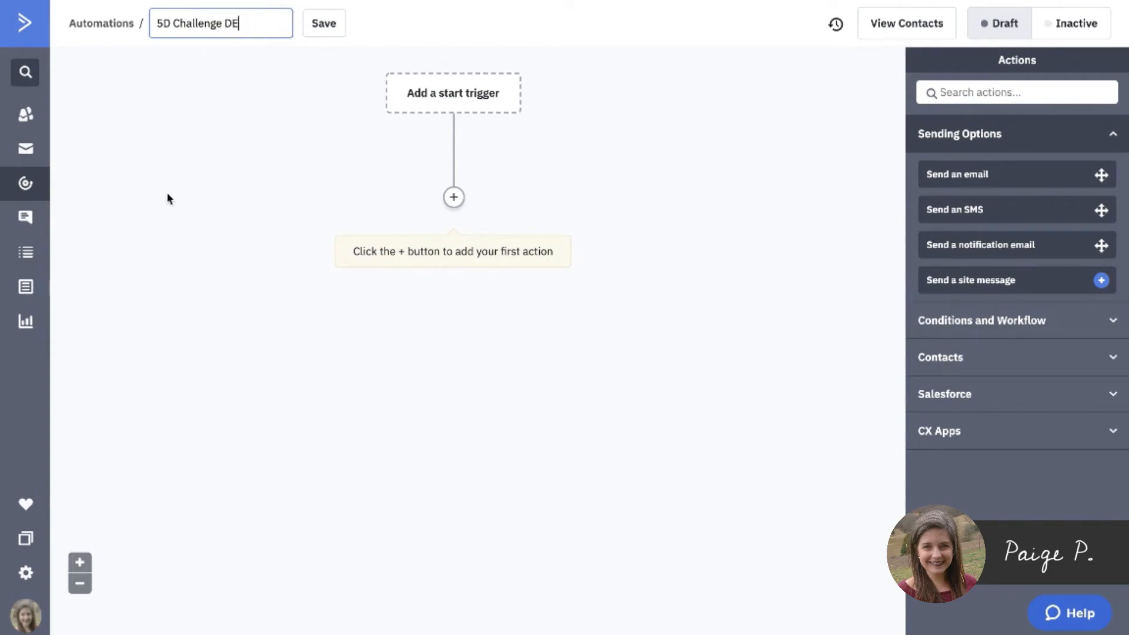
click(336, 22)
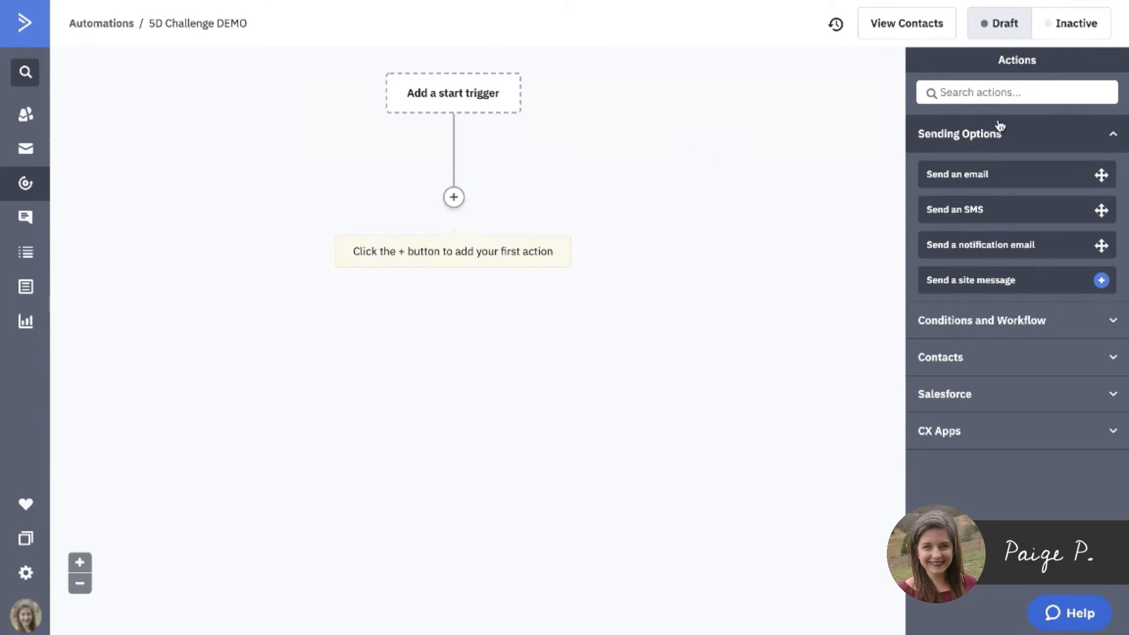
- Add a send-email action below the start trigger and create a new email named "Ch1:" for it, checking the existing challenge automation's email naming
drag(990, 174, 502, 210)
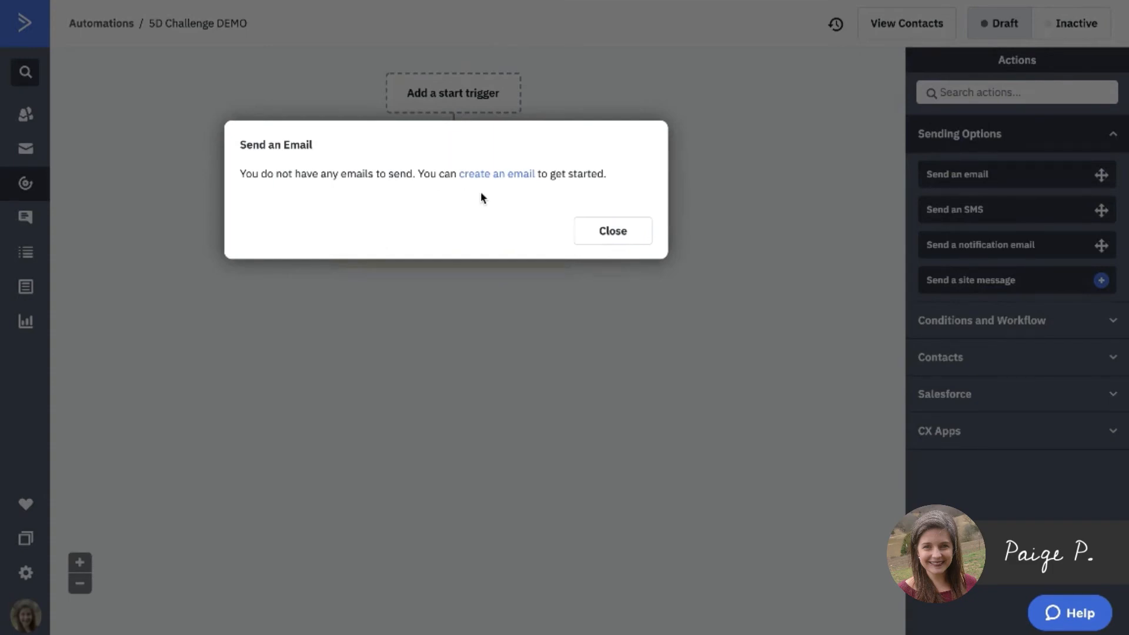
click(481, 176)
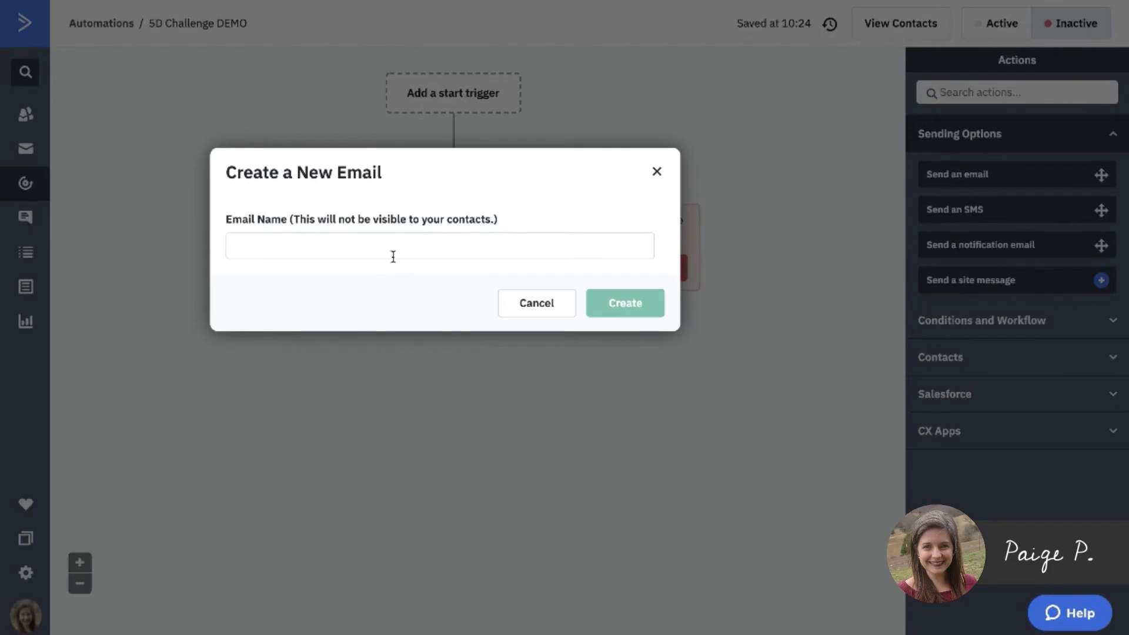
click(389, 249)
text(CH)
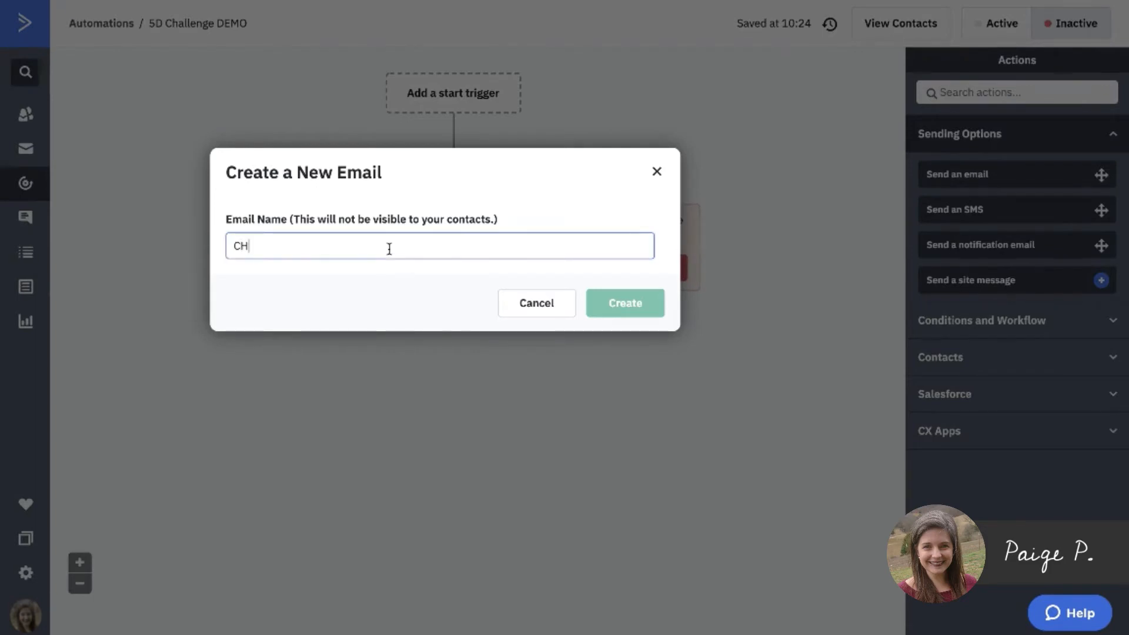
key(BackSpace)
text(h1:)
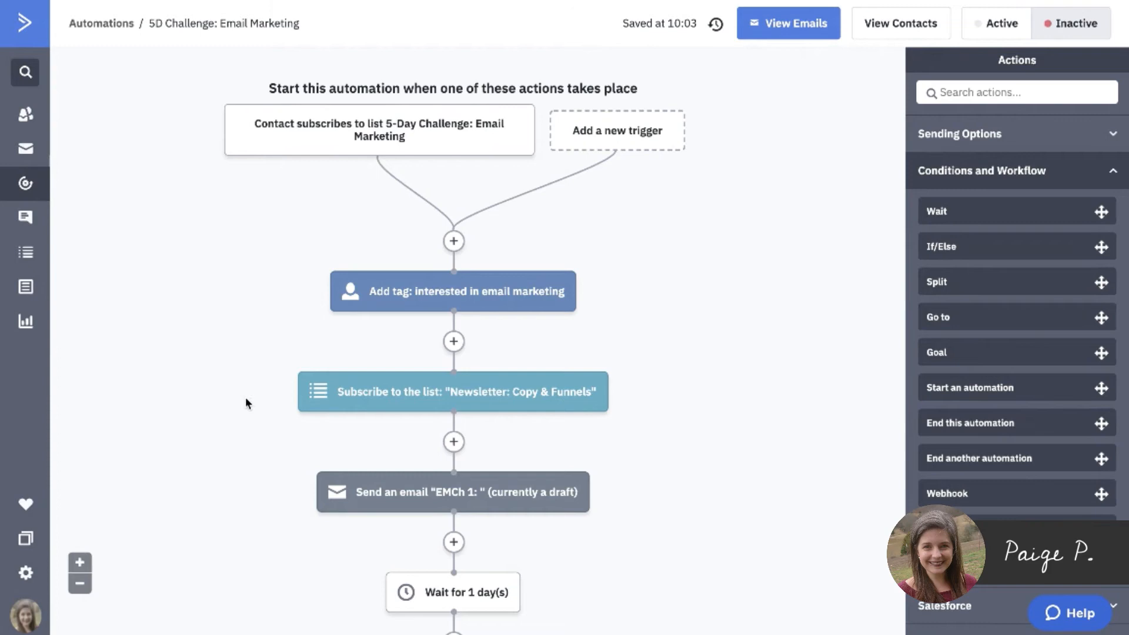
scroll(242, 411, down, 4)
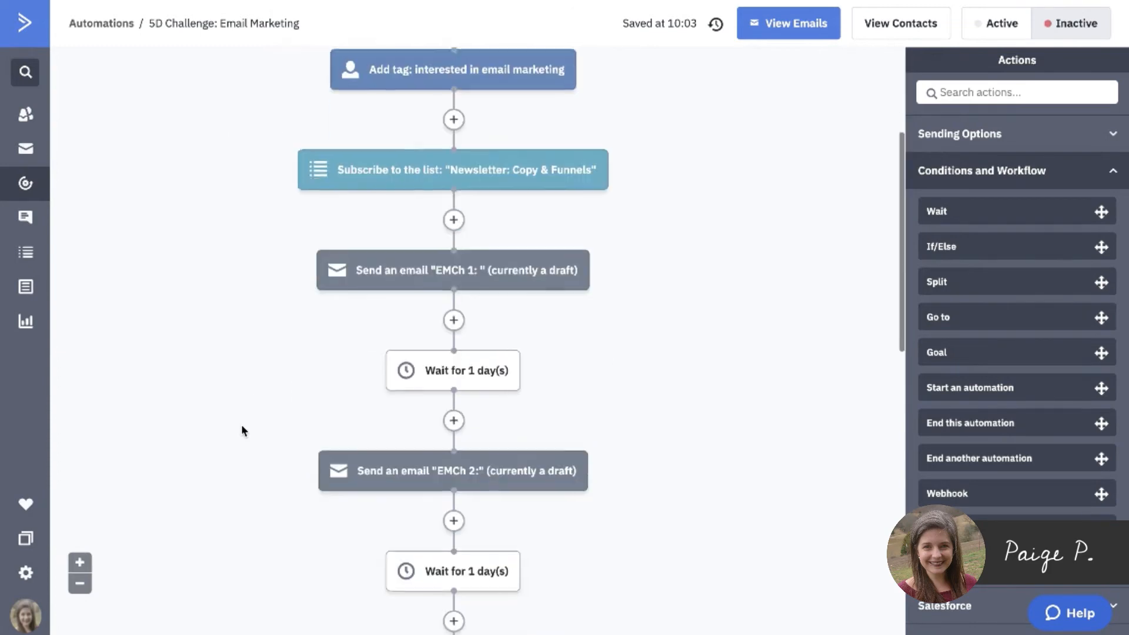
mouse_move(470, 275)
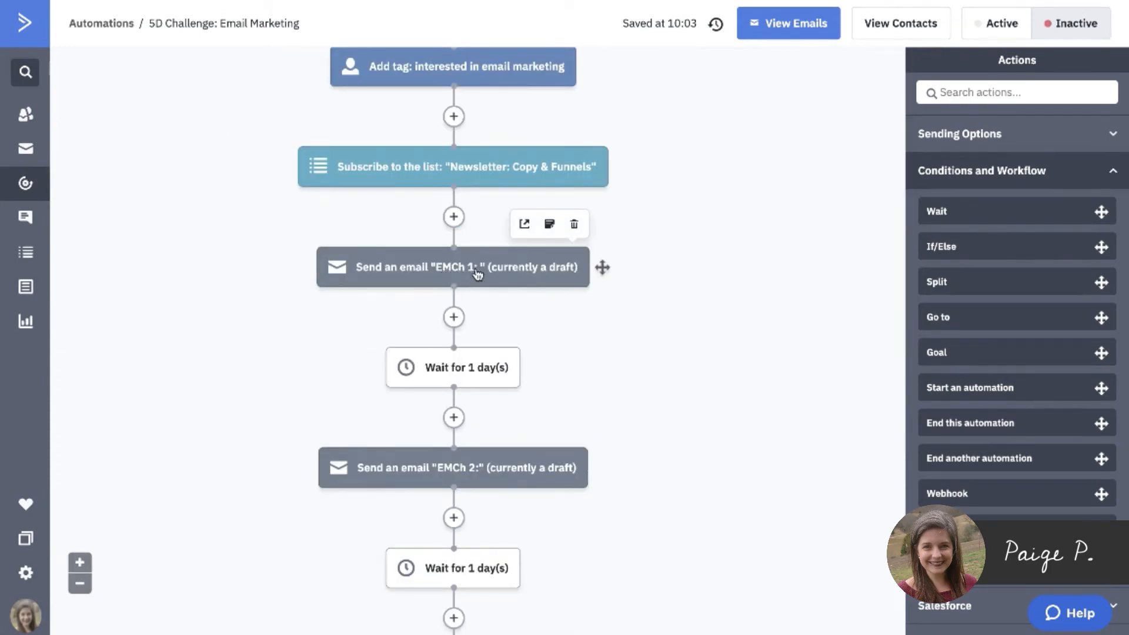
scroll(480, 475, down, 4)
scroll(481, 476, up, 3)
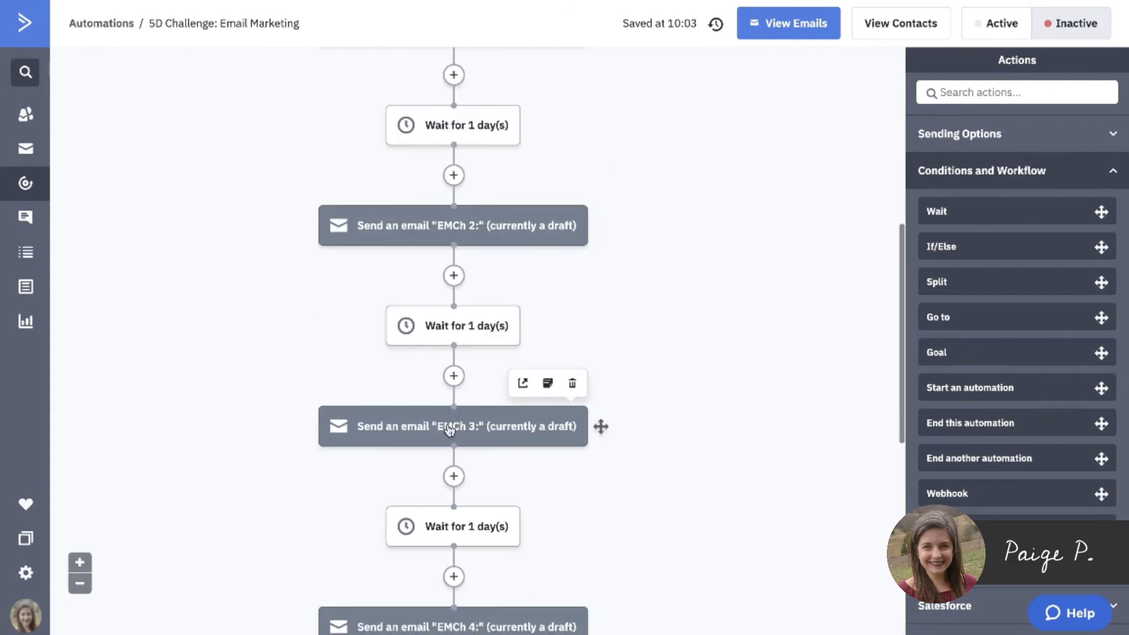
scroll(329, 335, up, 4)
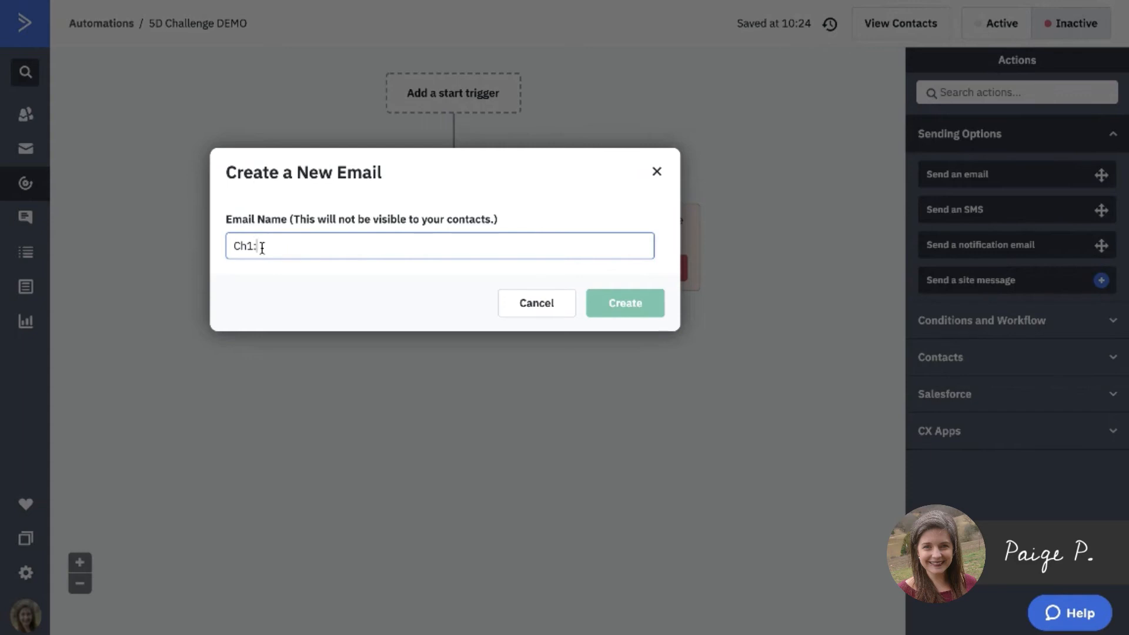
click(620, 312)
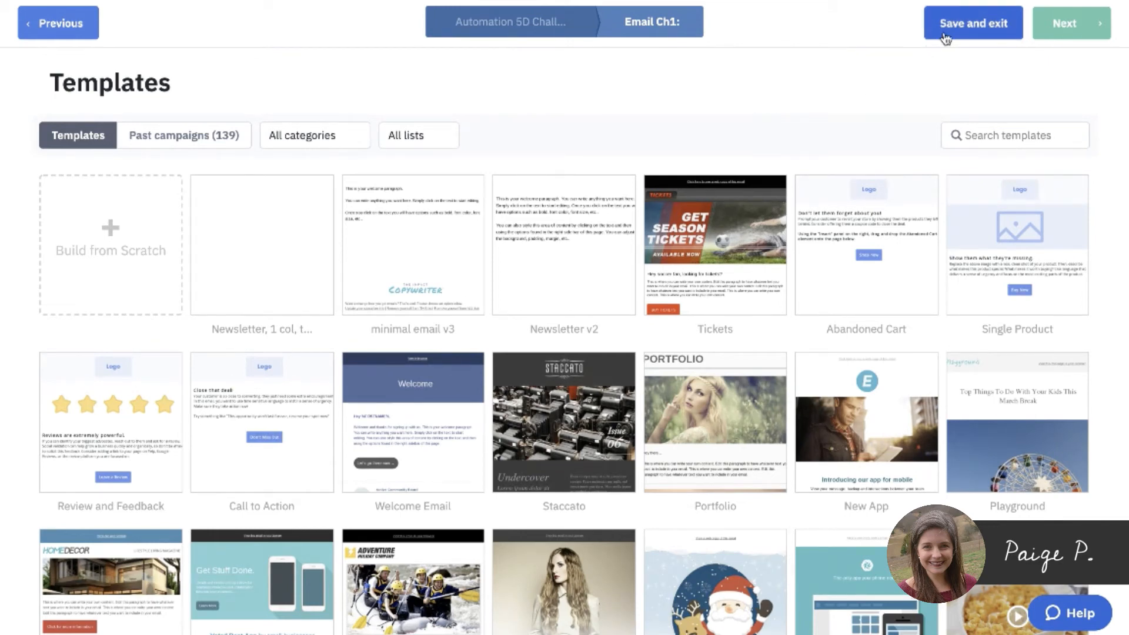
- Save the Ch1: email and its send action, and add a send-email action below it with a new email named "Ch2:"
click(973, 23)
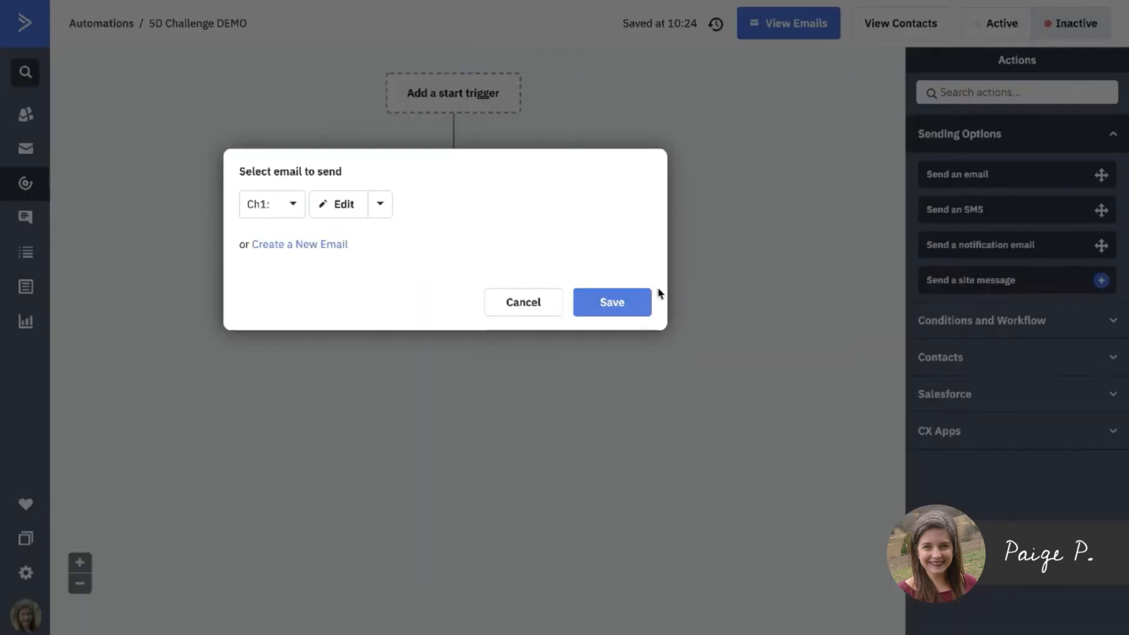
click(642, 301)
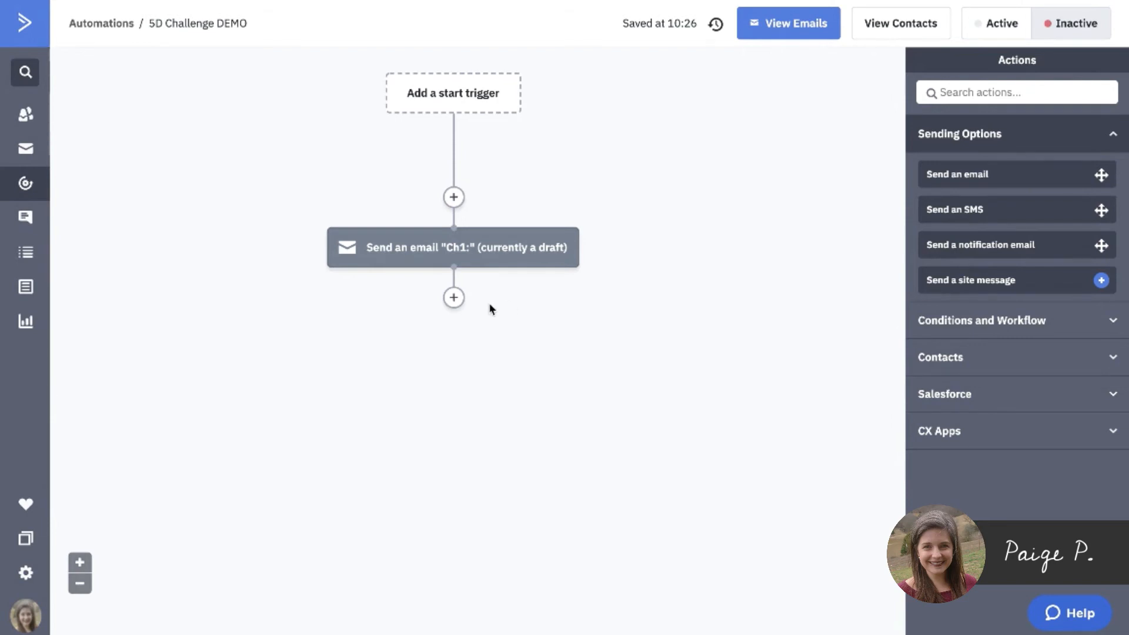
click(453, 297)
click(533, 113)
click(331, 295)
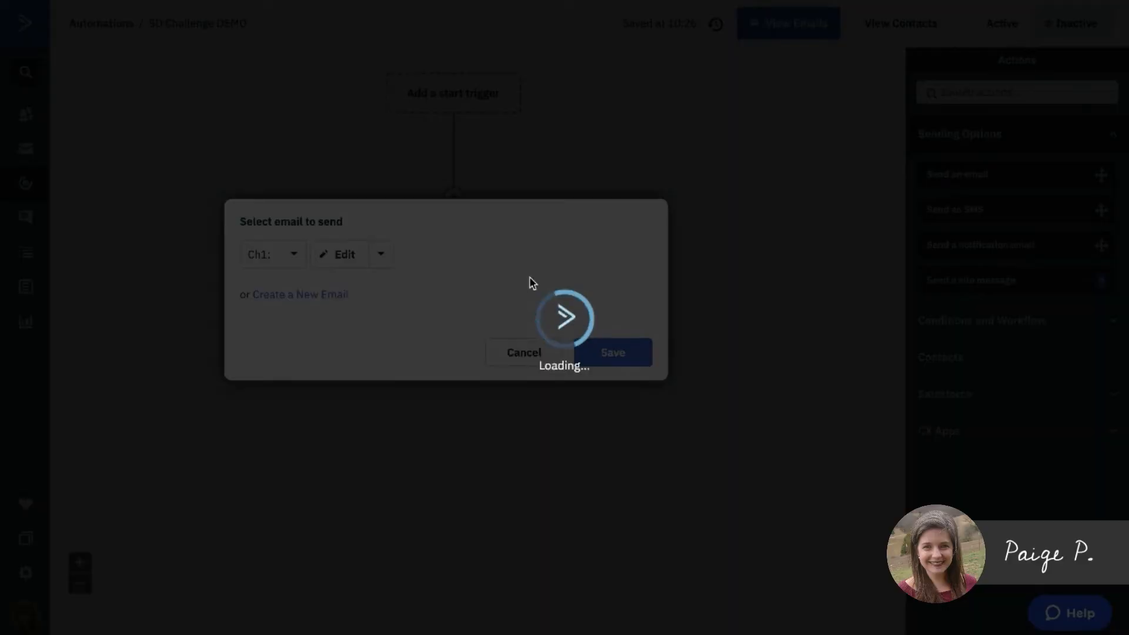
text(Ch2:)
click(614, 411)
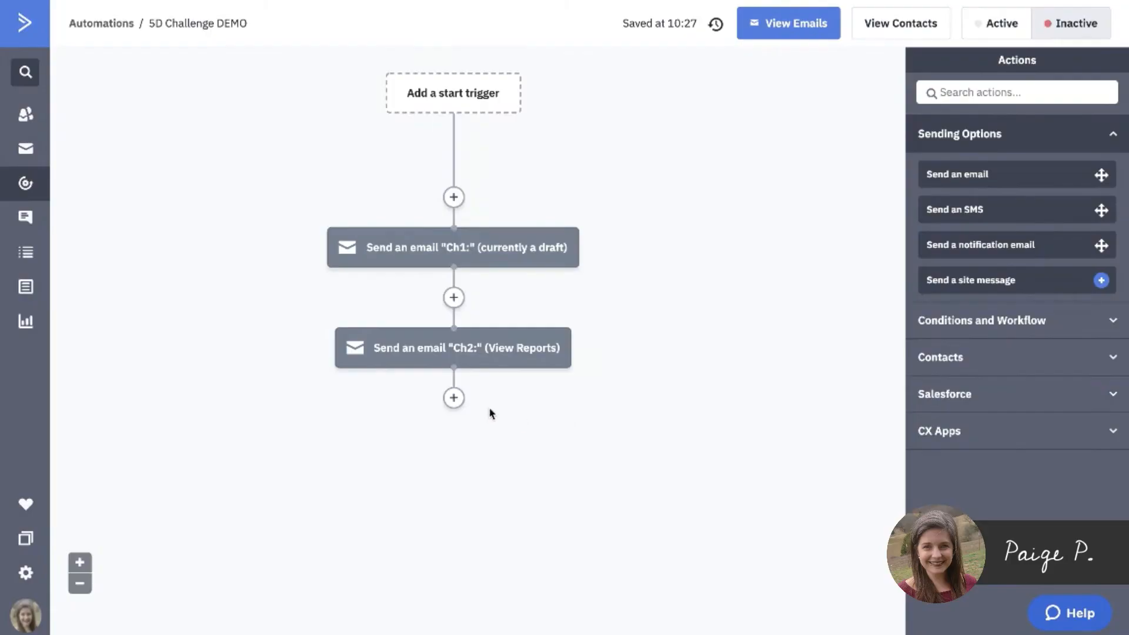
- Add a third send-email action below Ch2: with a new email named "Ch3:" and save it
click(454, 396)
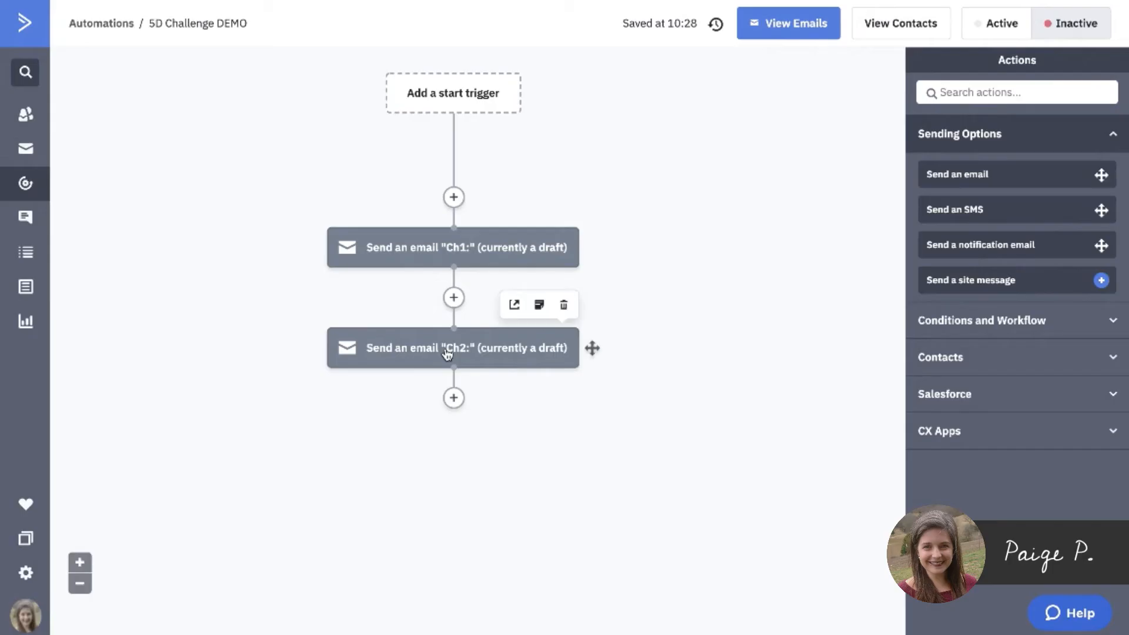
click(454, 398)
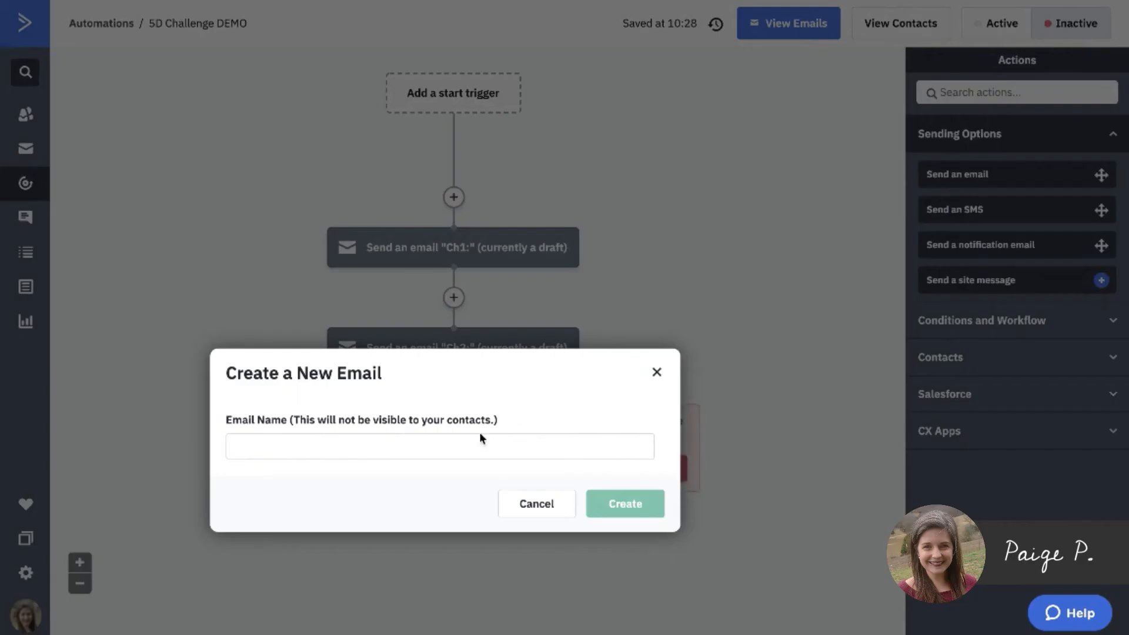
text(Ch3:)
click(619, 506)
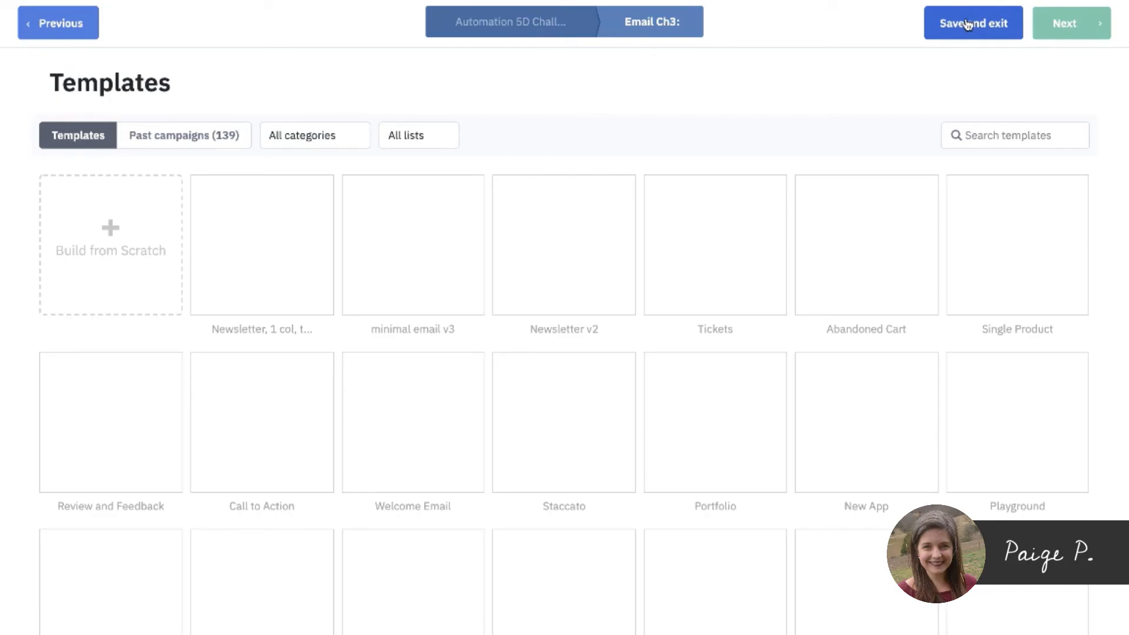
click(968, 25)
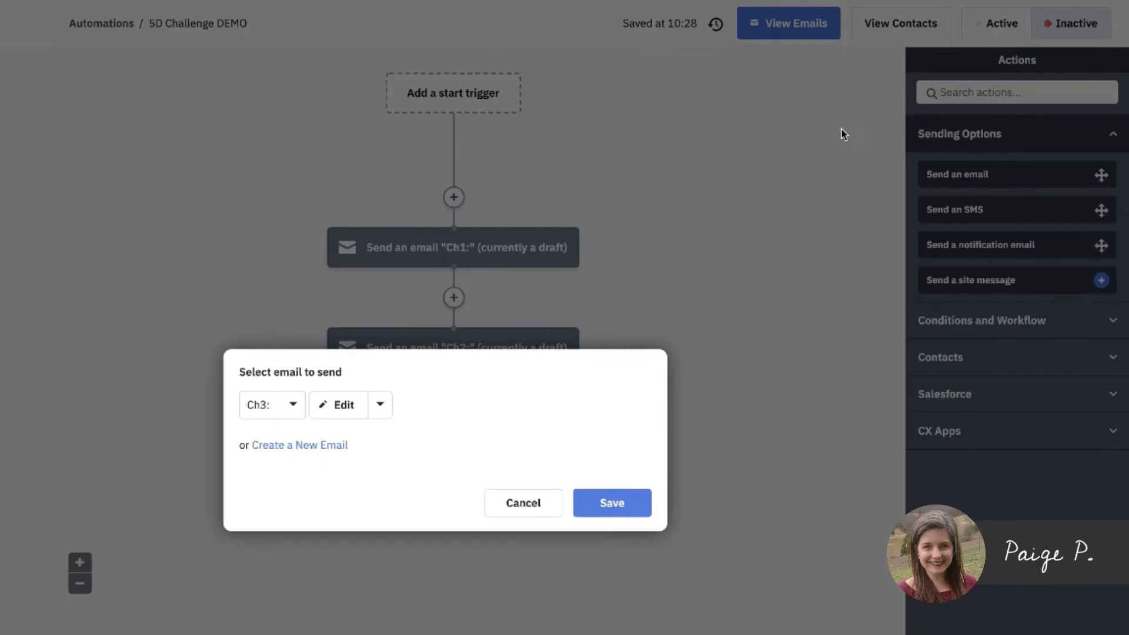
click(632, 499)
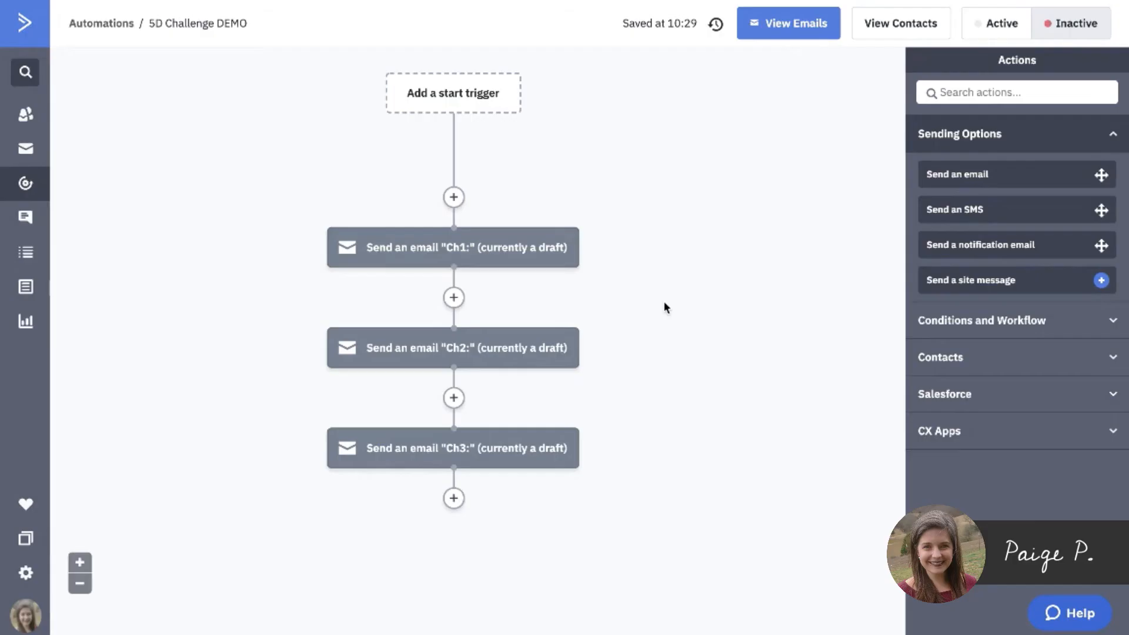
- Add a send-email action below Ch3: and create a new email named "Ch4:" for it
drag(988, 175, 459, 498)
click(300, 495)
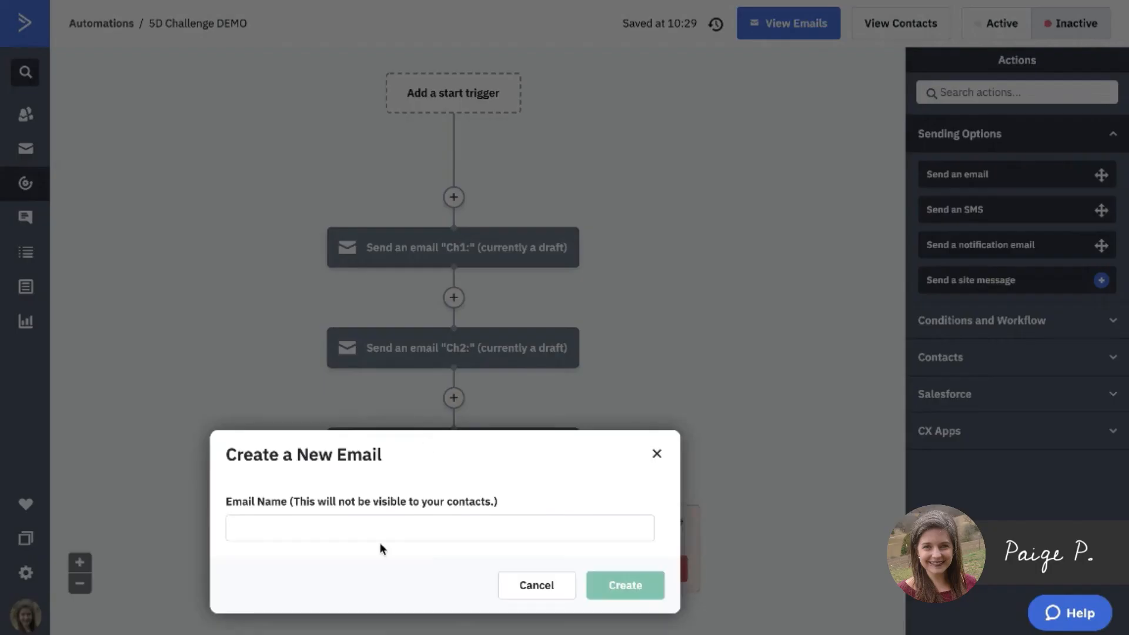
text(Ch4:)
click(607, 586)
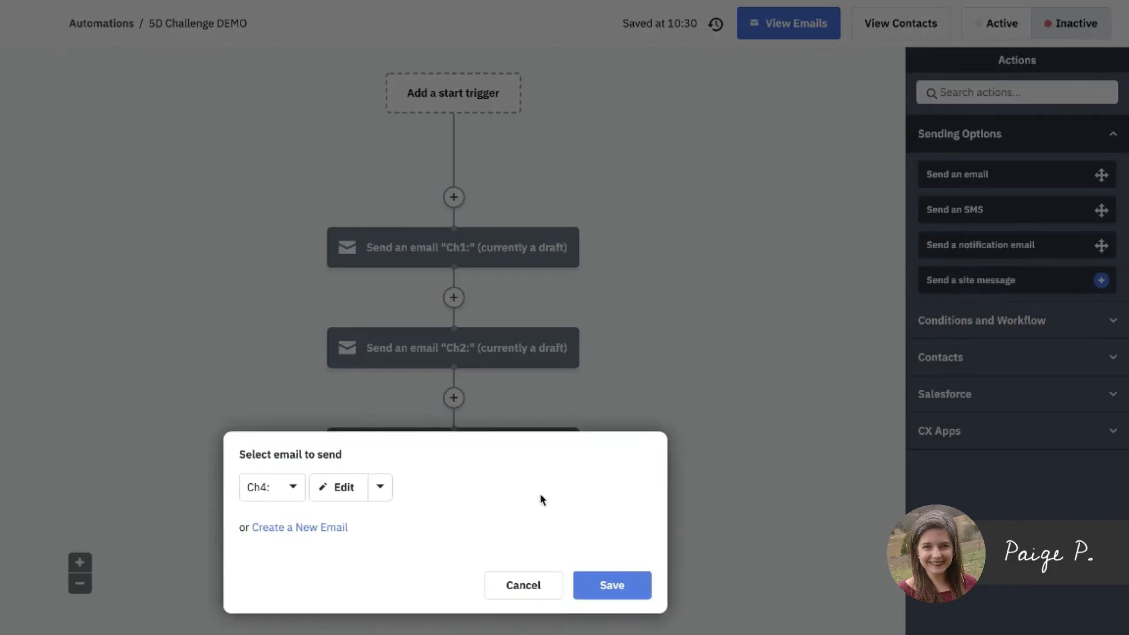
- Create another new email named "Ch5:" in the same send-email action and save the action
click(297, 532)
text(Ch5:)
click(623, 584)
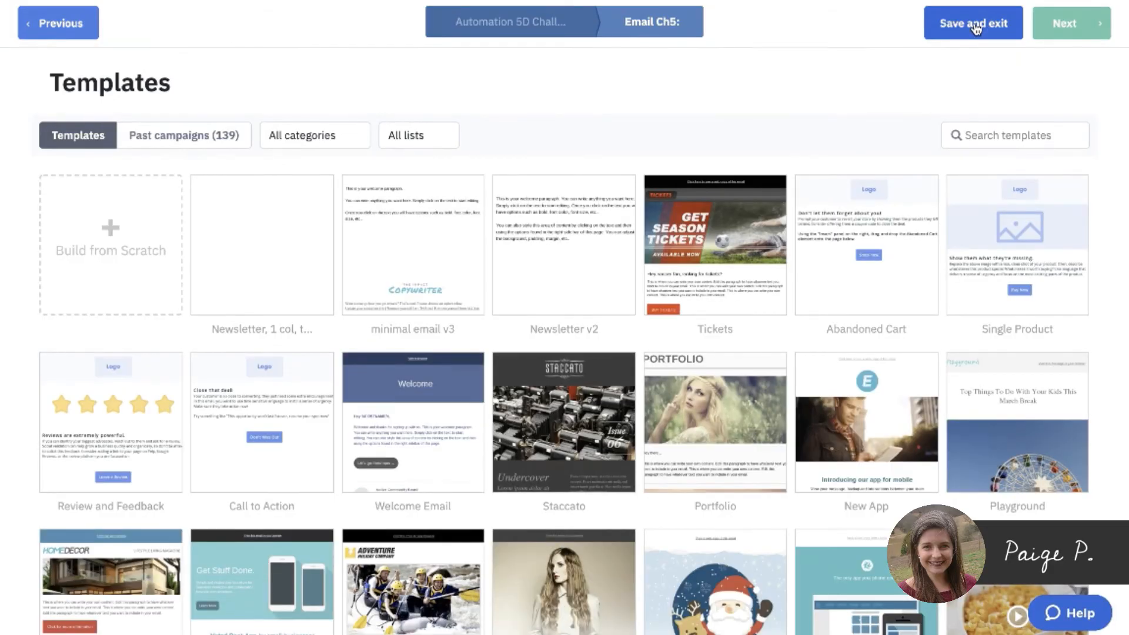
click(973, 24)
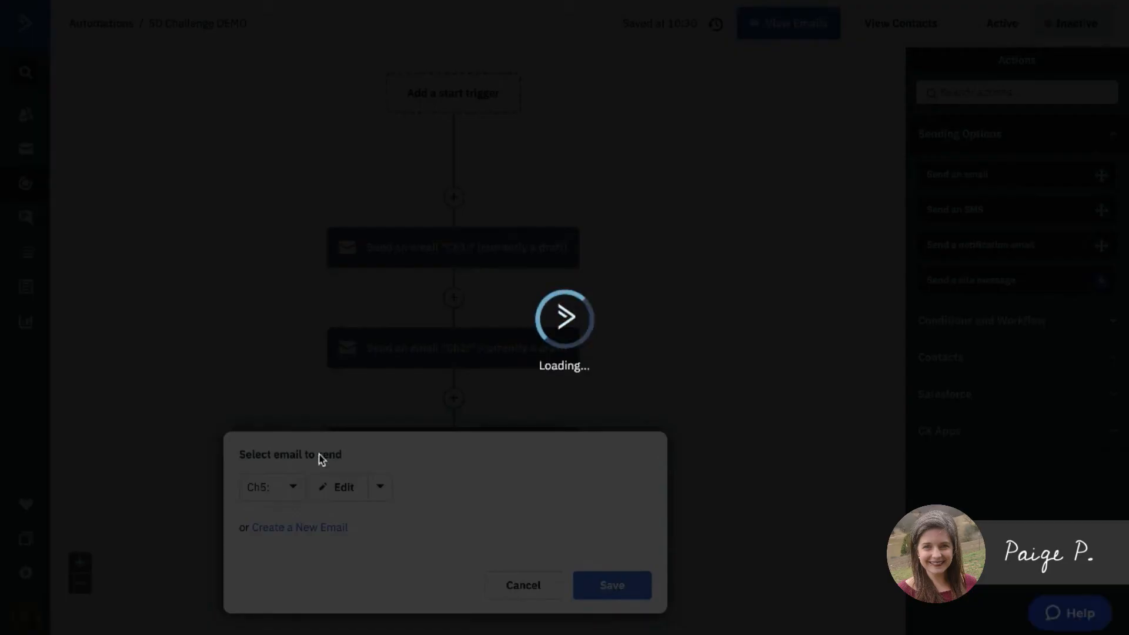
click(612, 585)
- Add another send-email action that sends the existing Ch4: email between Ch3: and Ch5:
drag(954, 174, 453, 598)
click(273, 455)
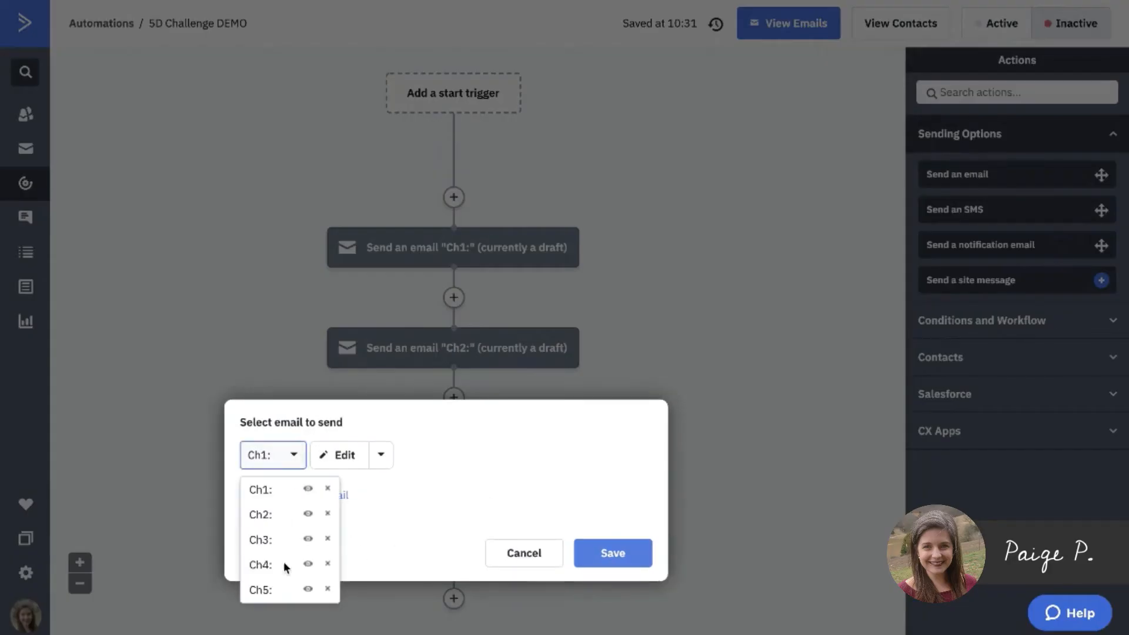
click(284, 564)
click(606, 553)
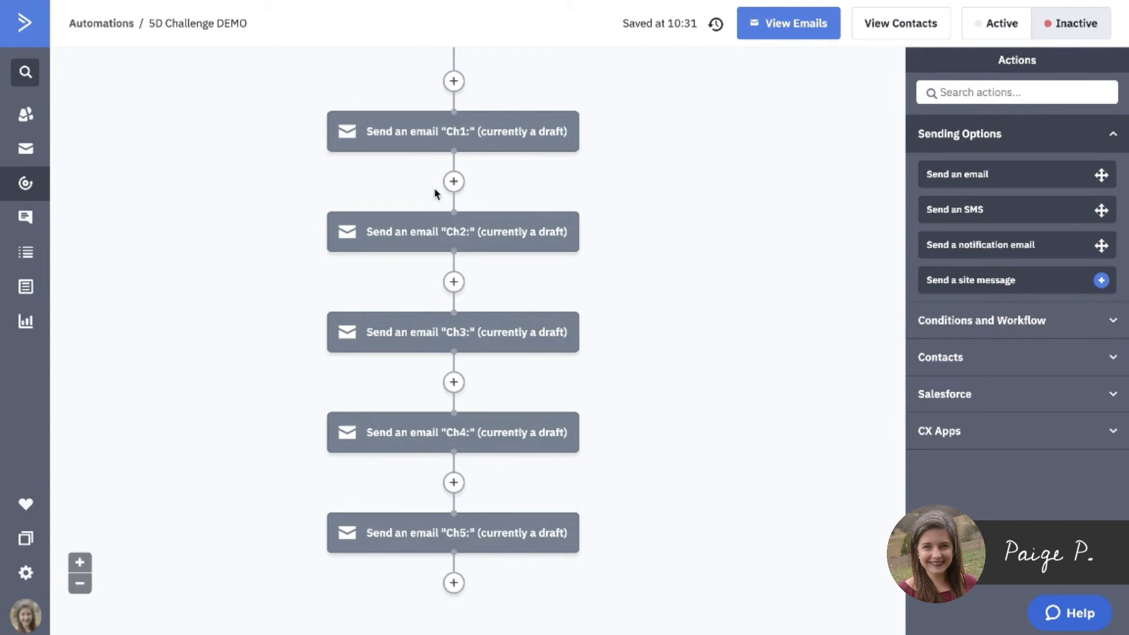
- Insert a wait of 1 day between the Ch1: and Ch2: emails
mouse_move(470, 242)
mouse_move(467, 132)
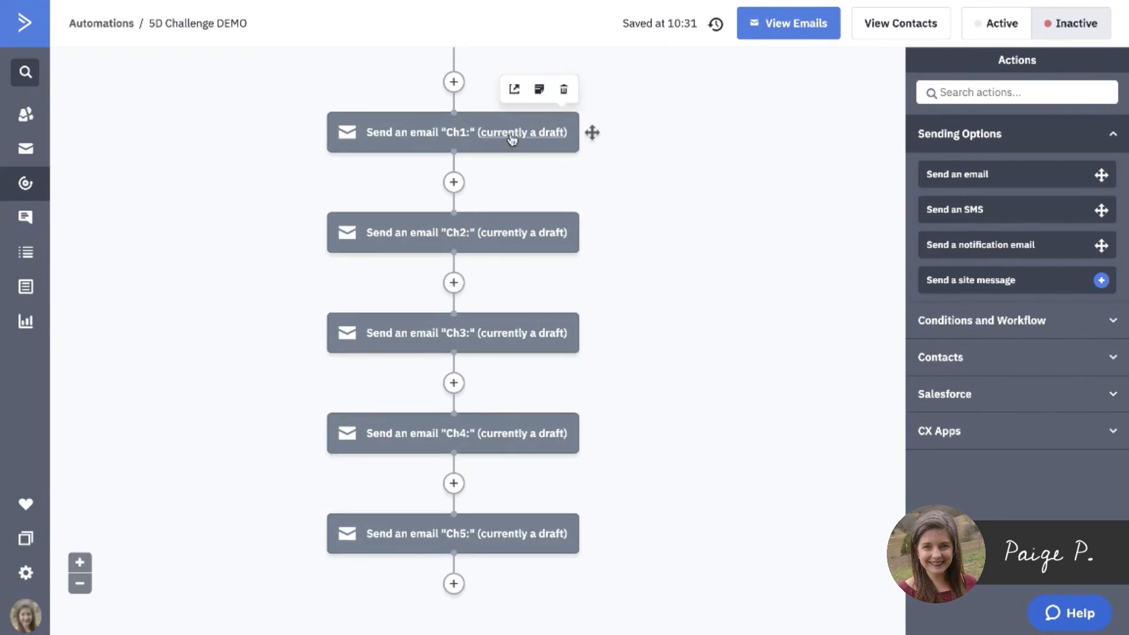
scroll(488, 135, up, 1)
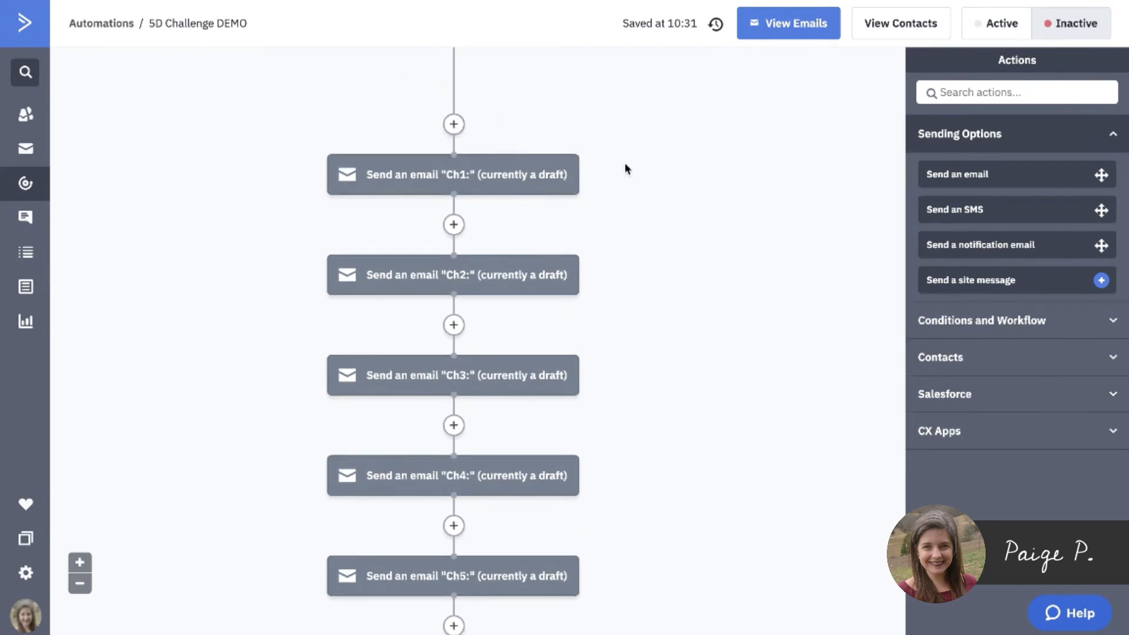
click(982, 320)
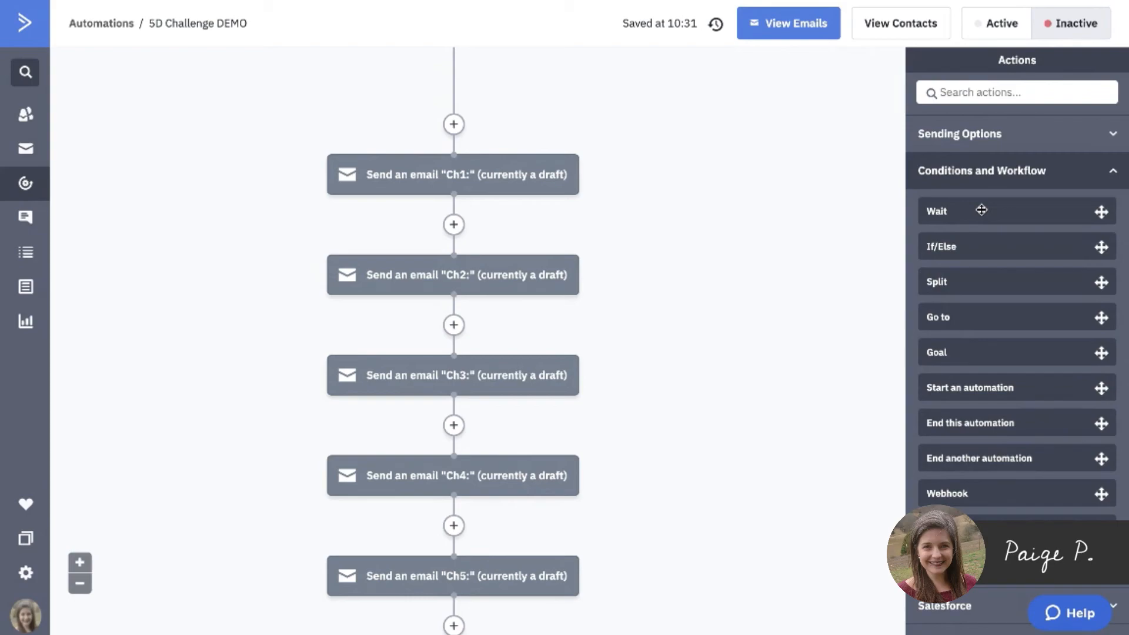
drag(981, 210, 453, 227)
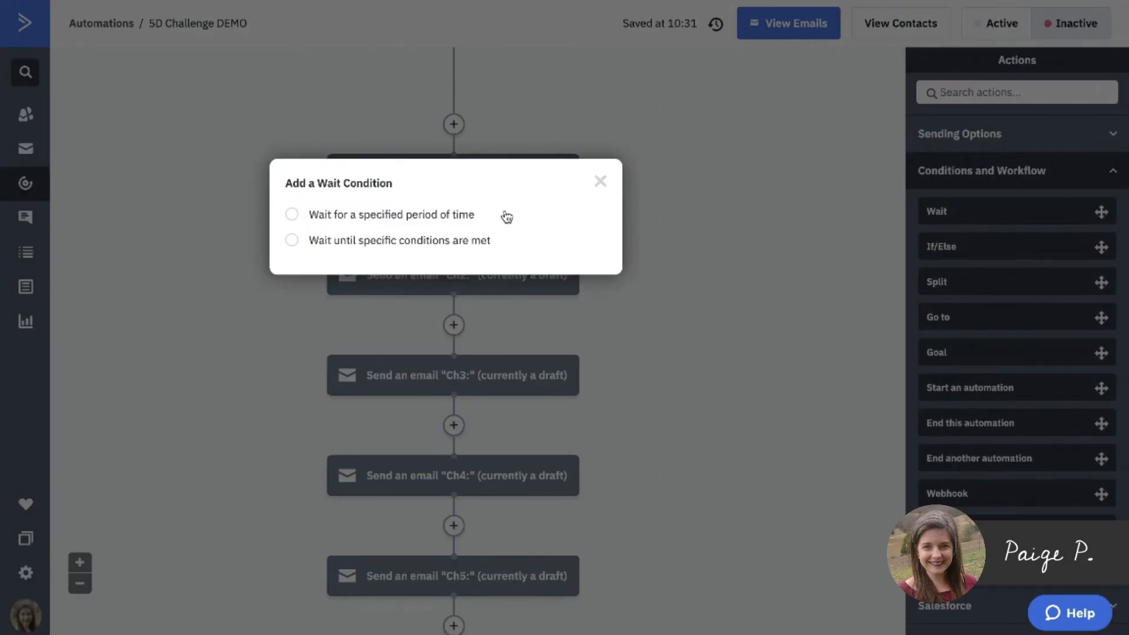
click(440, 216)
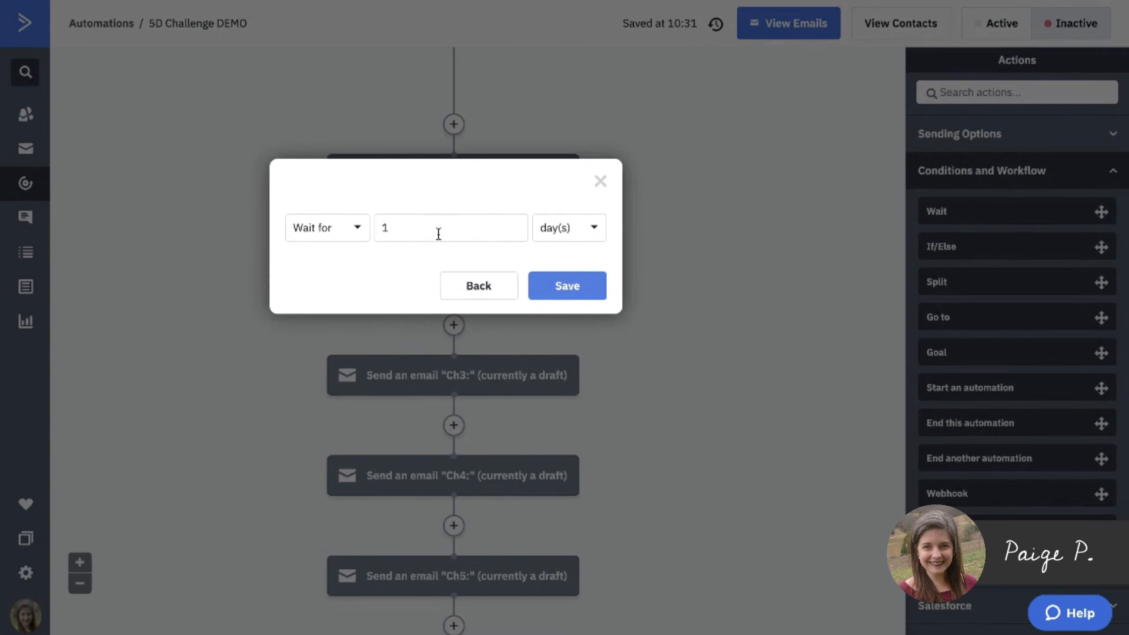
click(545, 282)
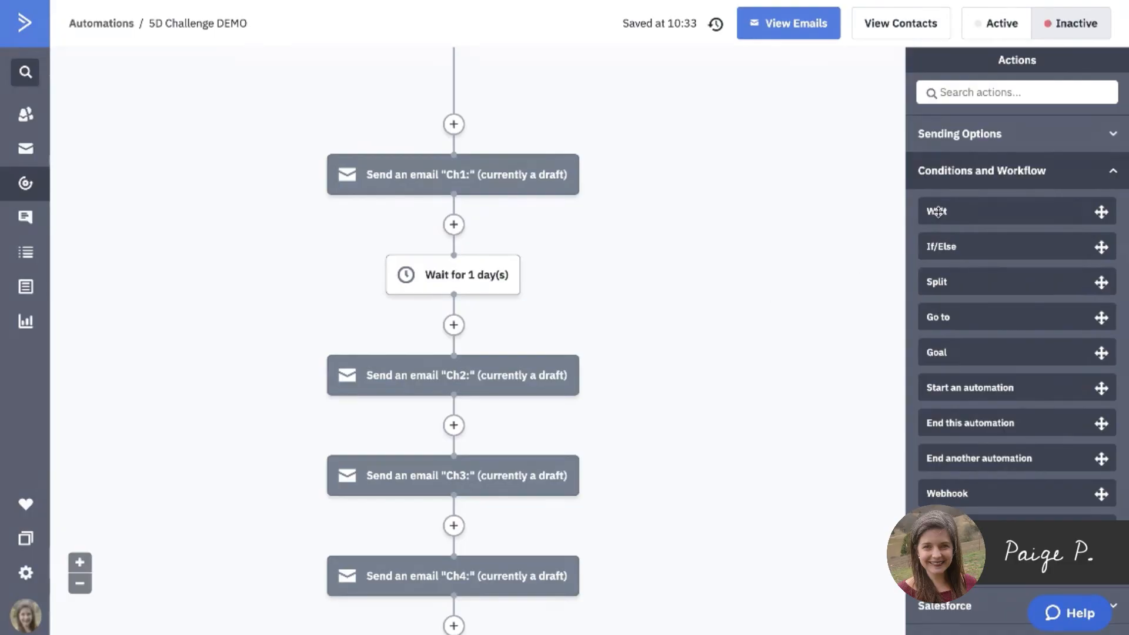
- Insert a 1-day wait before each of the Ch3:, Ch4: and Ch5: emails
drag(937, 212, 455, 422)
click(454, 415)
click(556, 491)
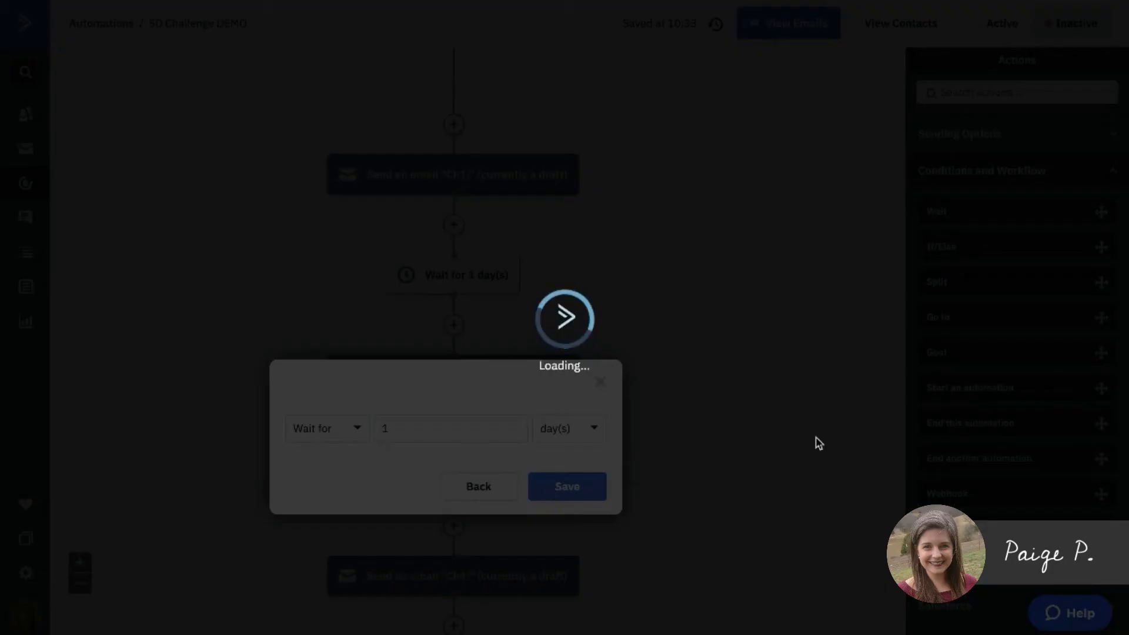
scroll(745, 451, down, 4)
drag(931, 214, 476, 404)
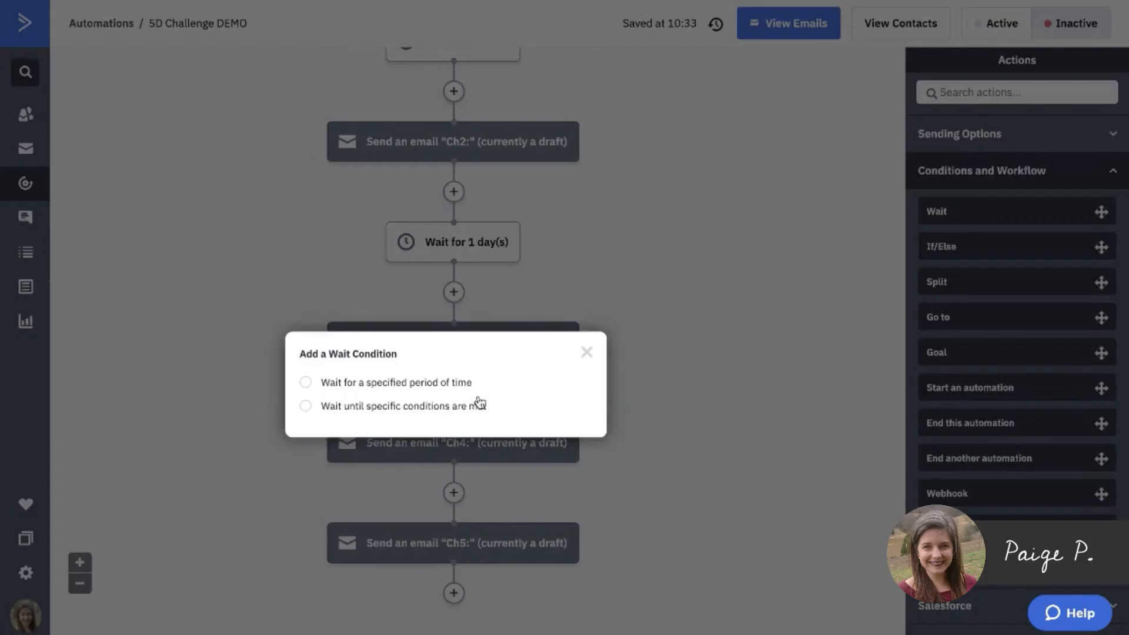
click(465, 381)
click(568, 453)
scroll(713, 426, down, 3)
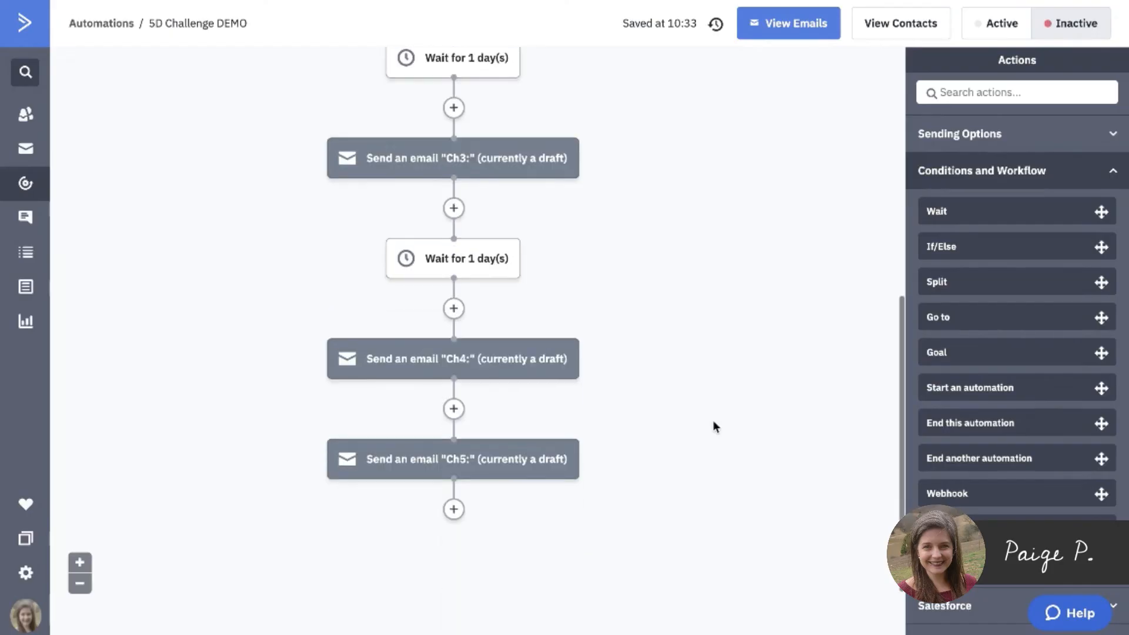
drag(936, 212, 484, 417)
click(473, 400)
click(562, 466)
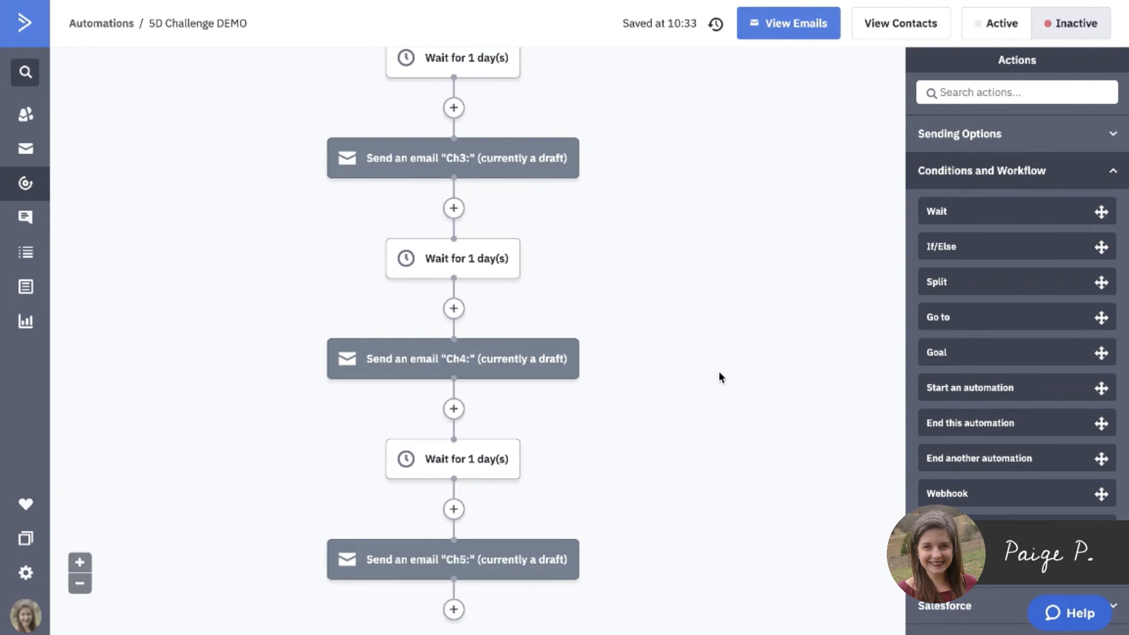
- Add an "End this automation" action after the Ch5: email
scroll(719, 373, down, 1)
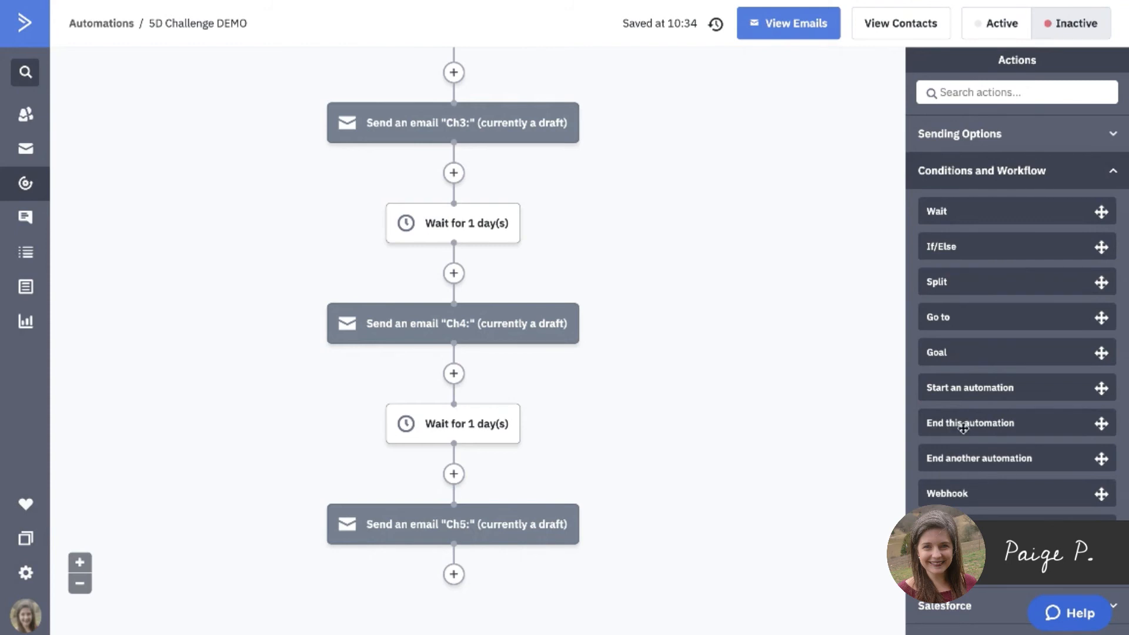
drag(989, 429, 505, 584)
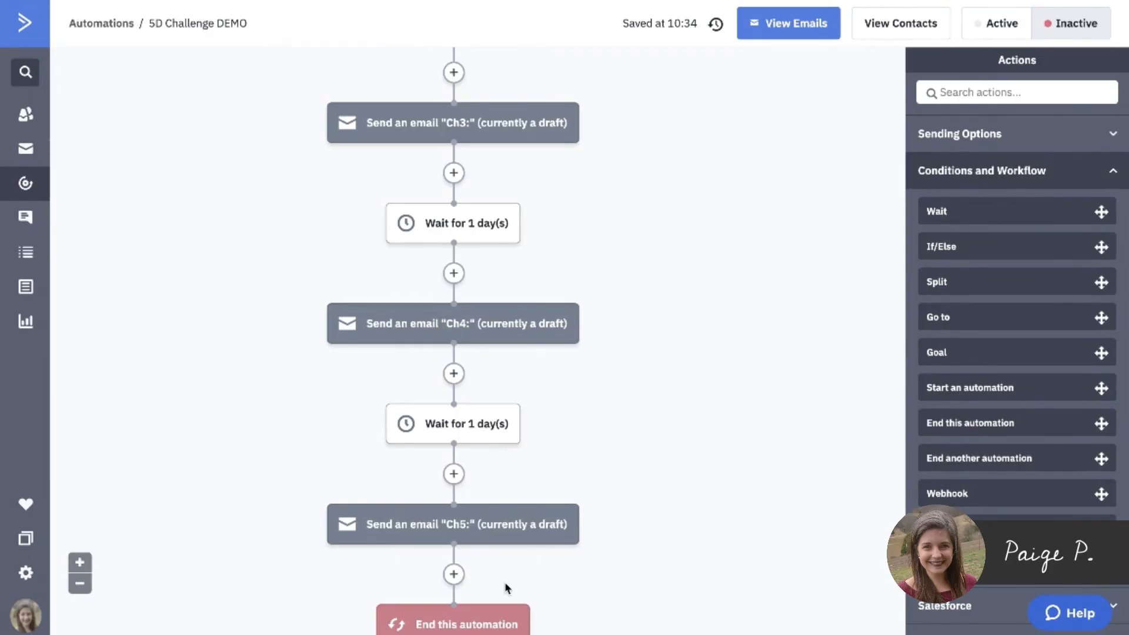
scroll(507, 588, down, 1)
scroll(530, 564, down, 1)
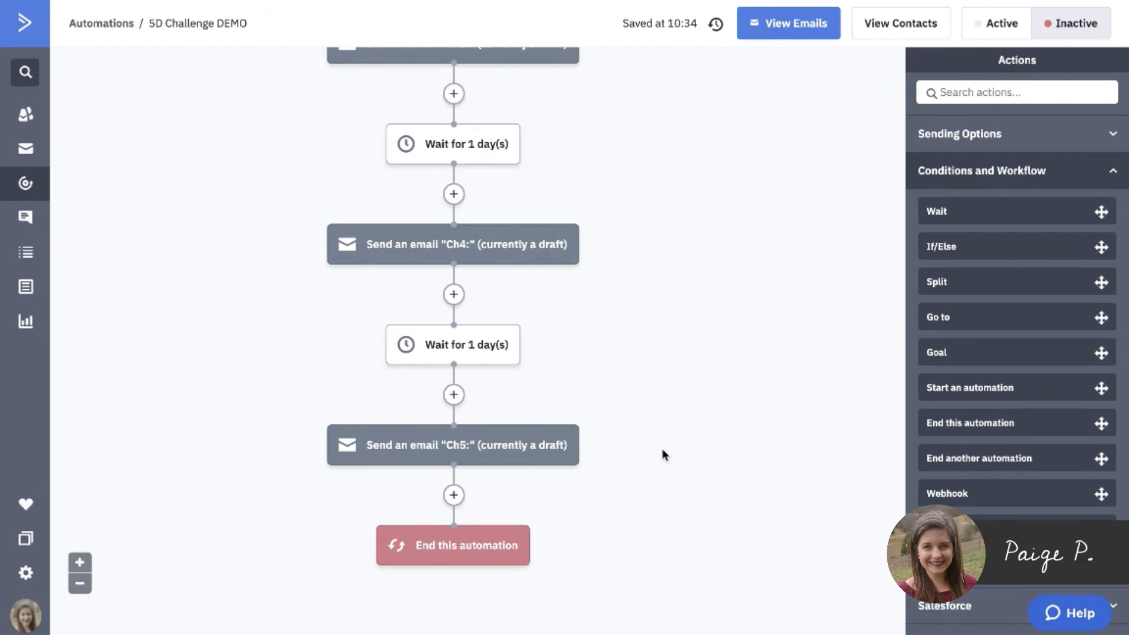
- Start adding a start trigger to the automation, choosing "Subscribes to a list" as the trigger type
scroll(662, 449, up, 10)
scroll(662, 449, up, 1)
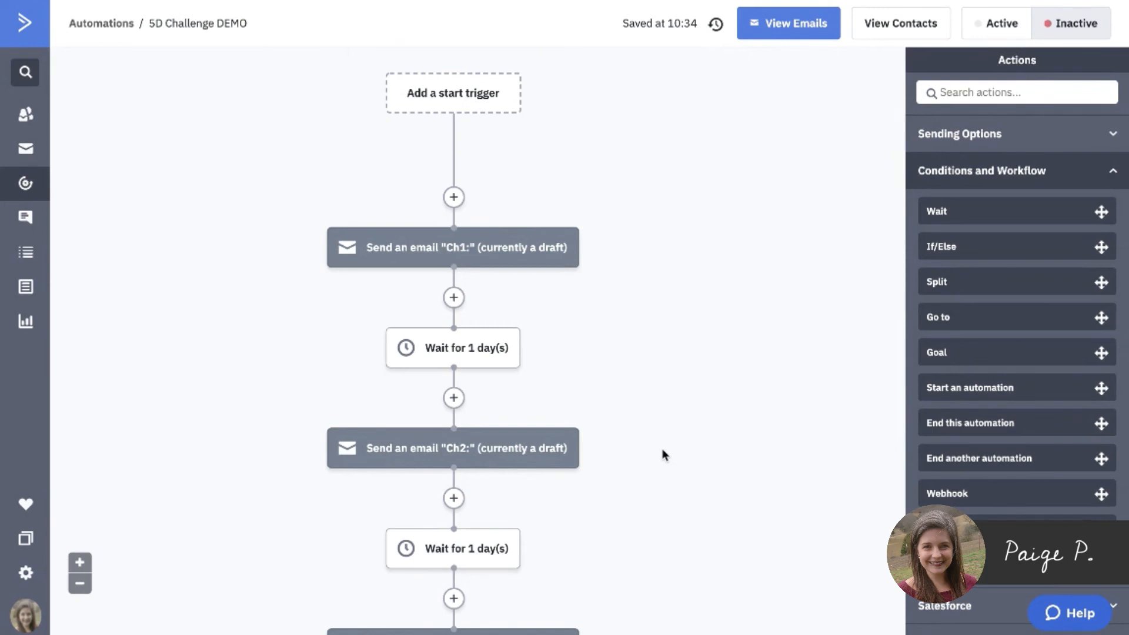
scroll(663, 451, down, 10)
scroll(663, 455, down, 3)
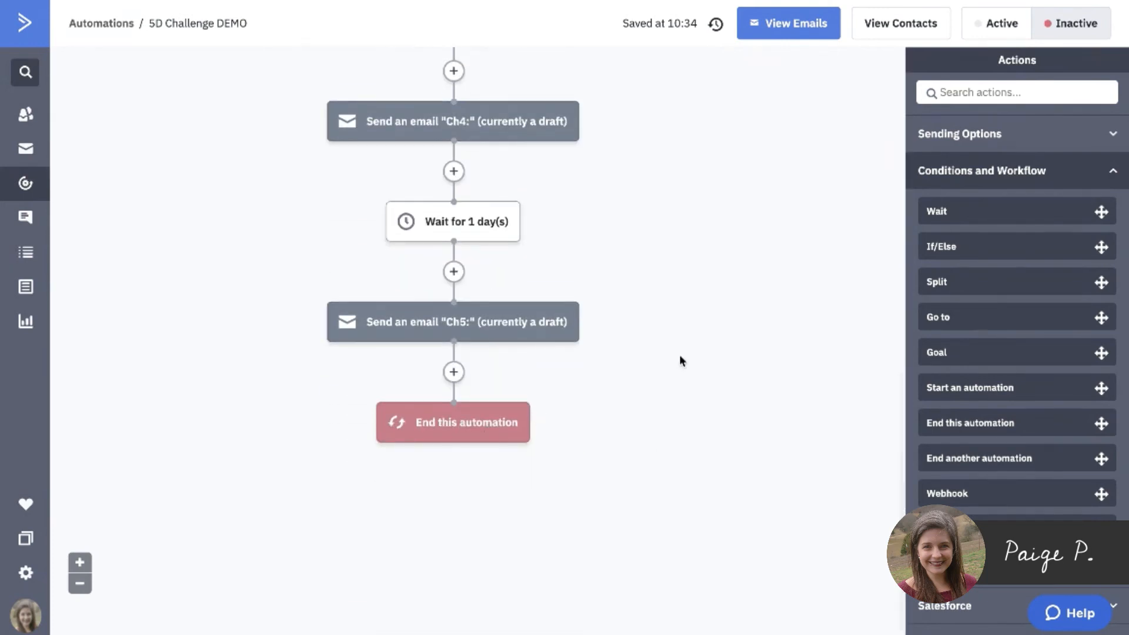
scroll(680, 360, up, 13)
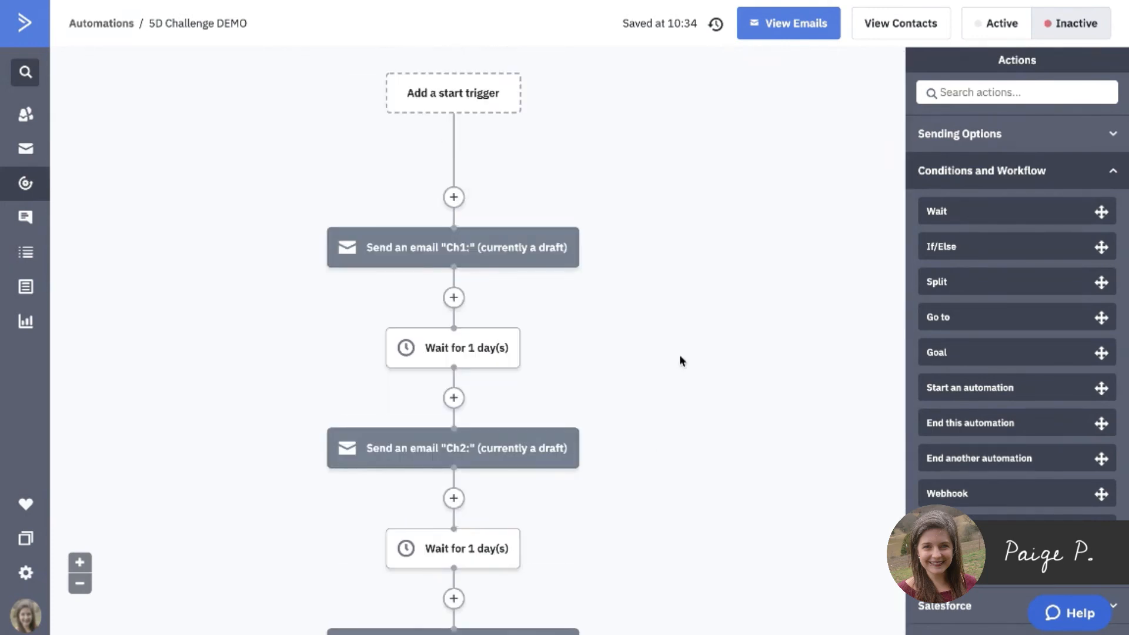
click(450, 97)
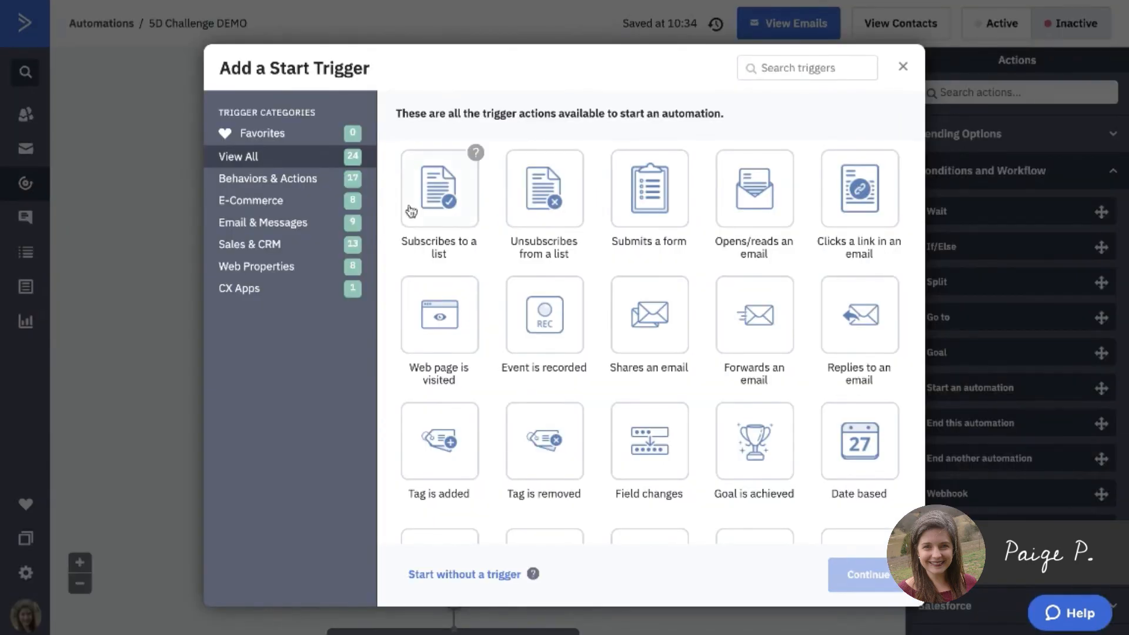
click(445, 185)
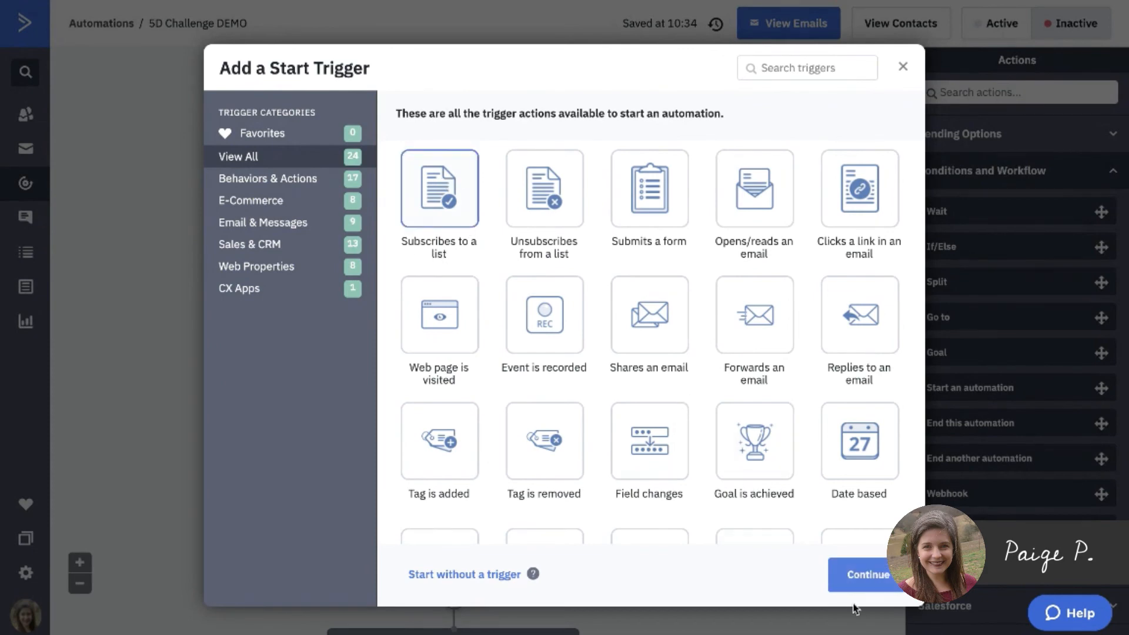
click(861, 579)
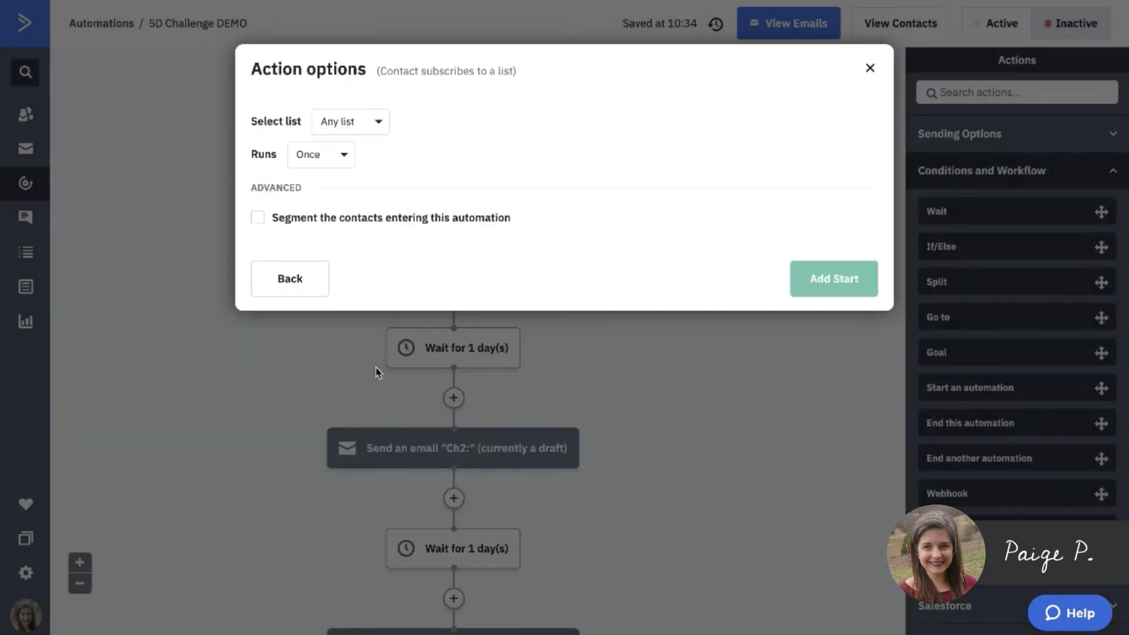
- Set the trigger's list to 5-Day Challenge: Email Marketing, make it run Multiple Times, and add the start
click(357, 119)
click(347, 226)
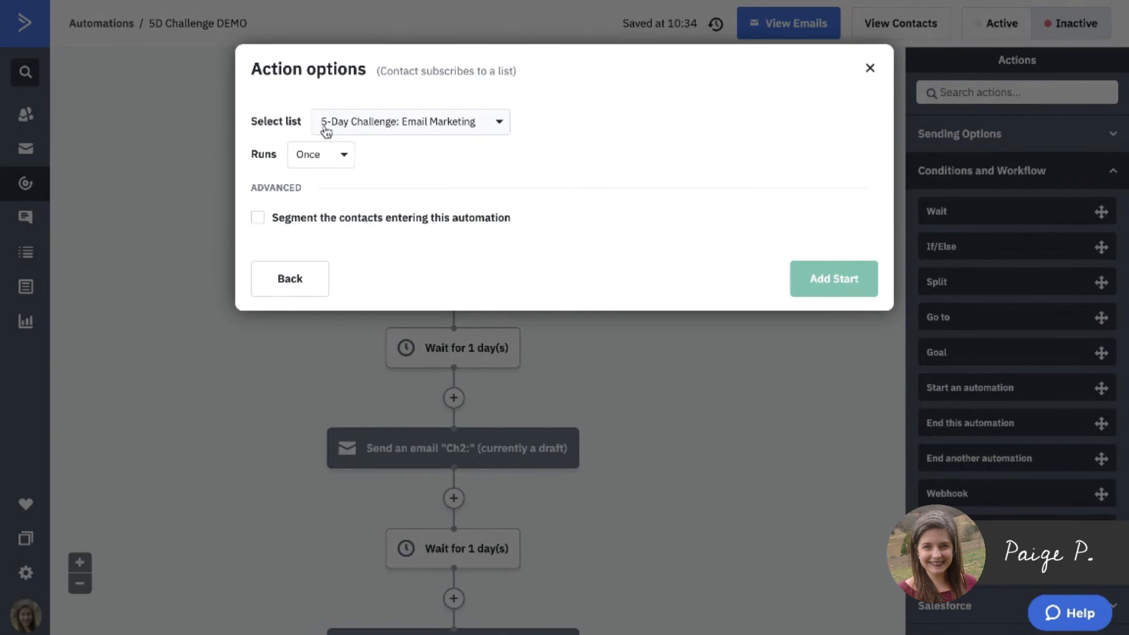
click(309, 156)
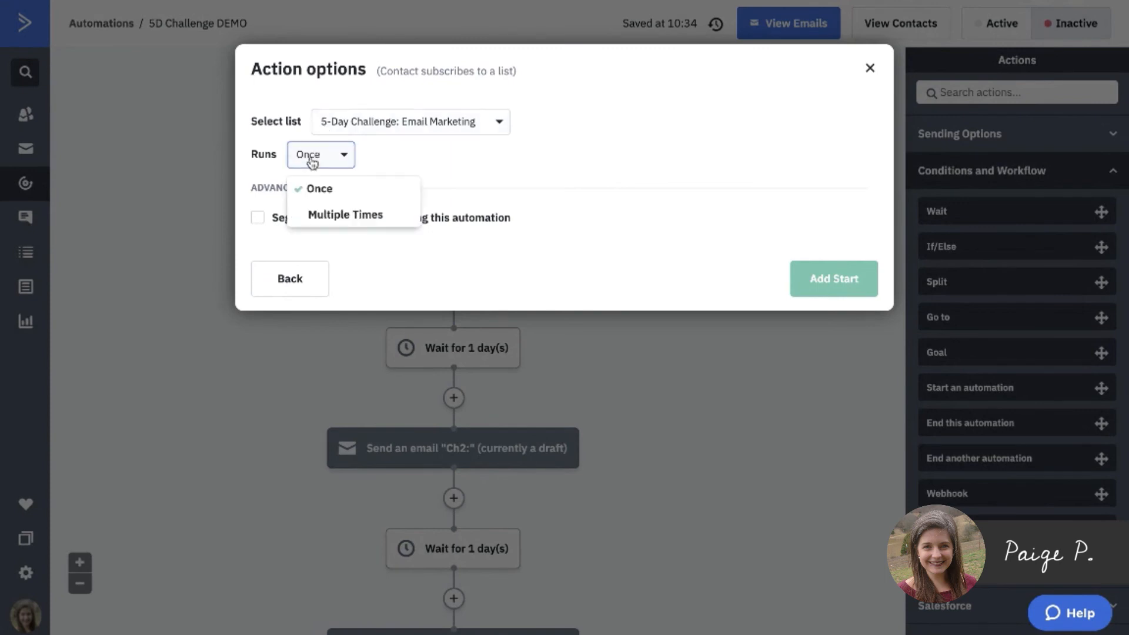
click(301, 213)
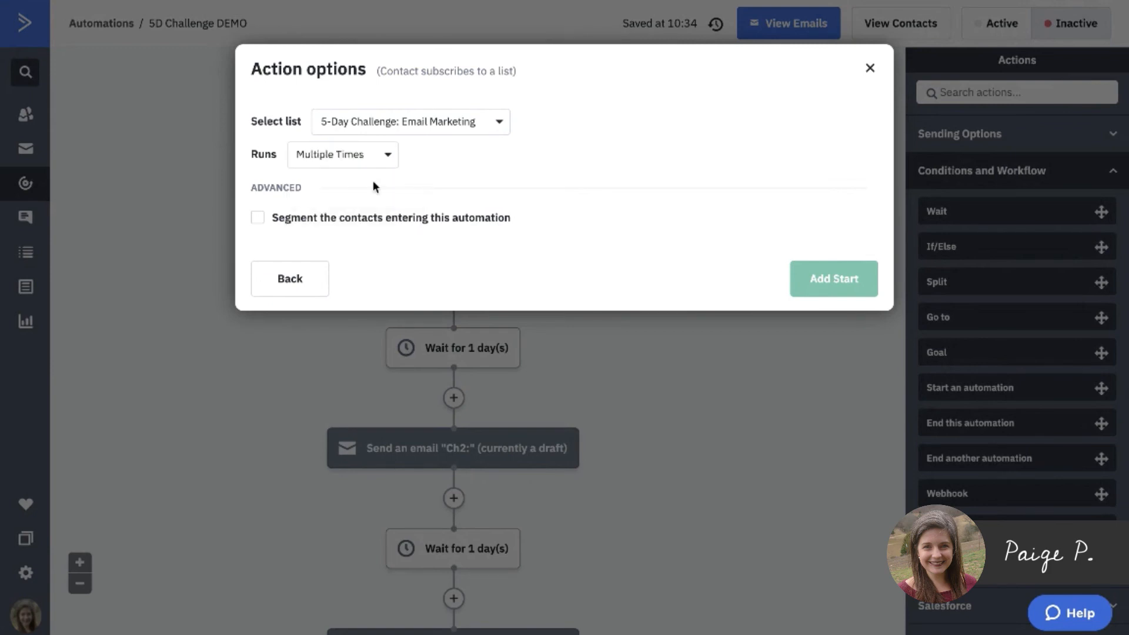
click(855, 290)
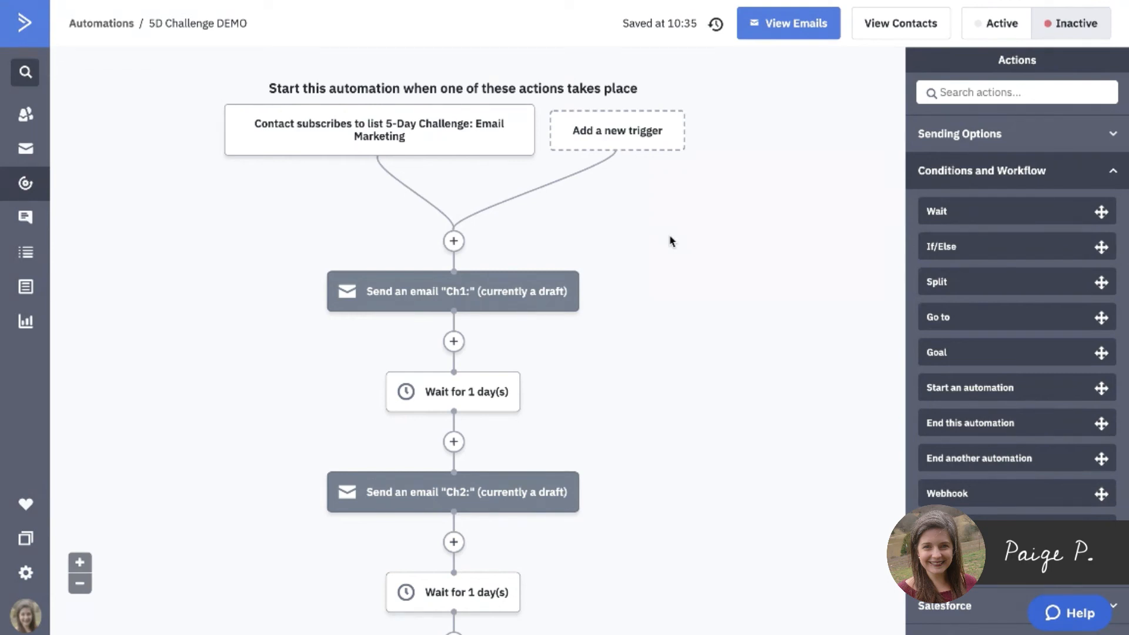
- Insert an add-tag action with the tag "interested in email" between the start trigger and the Ch1: email
click(967, 176)
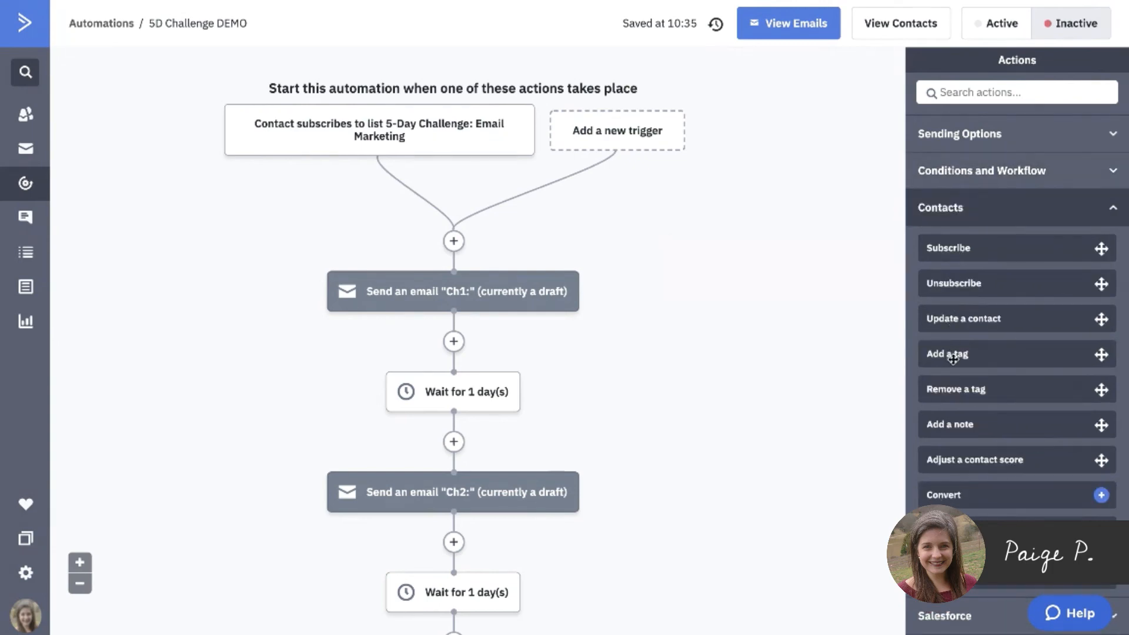
drag(955, 355, 482, 228)
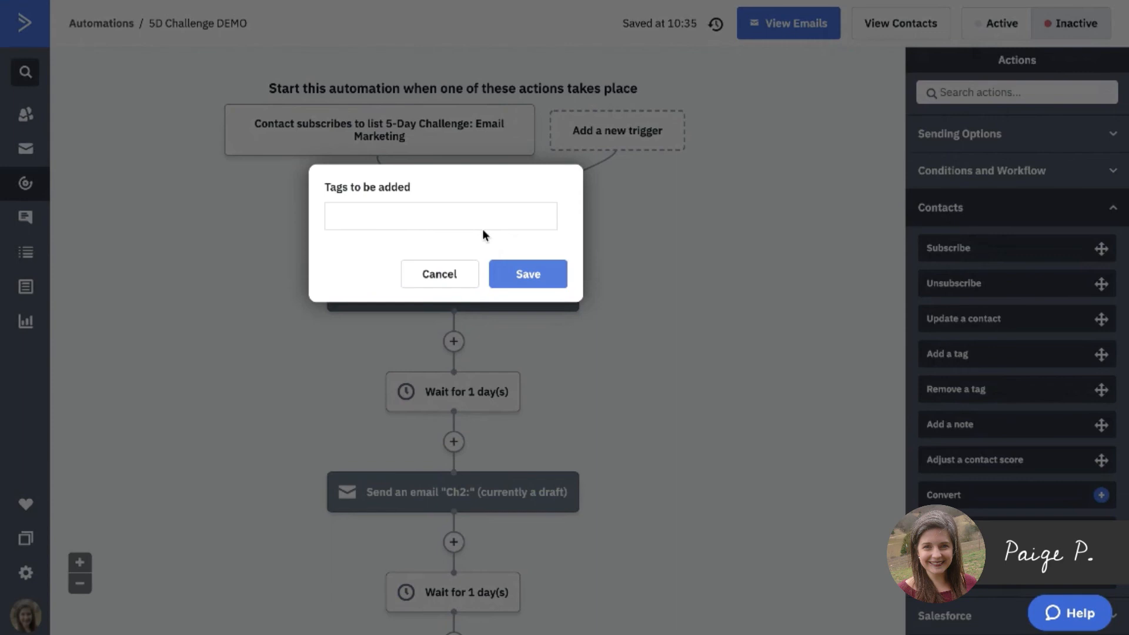
click(426, 215)
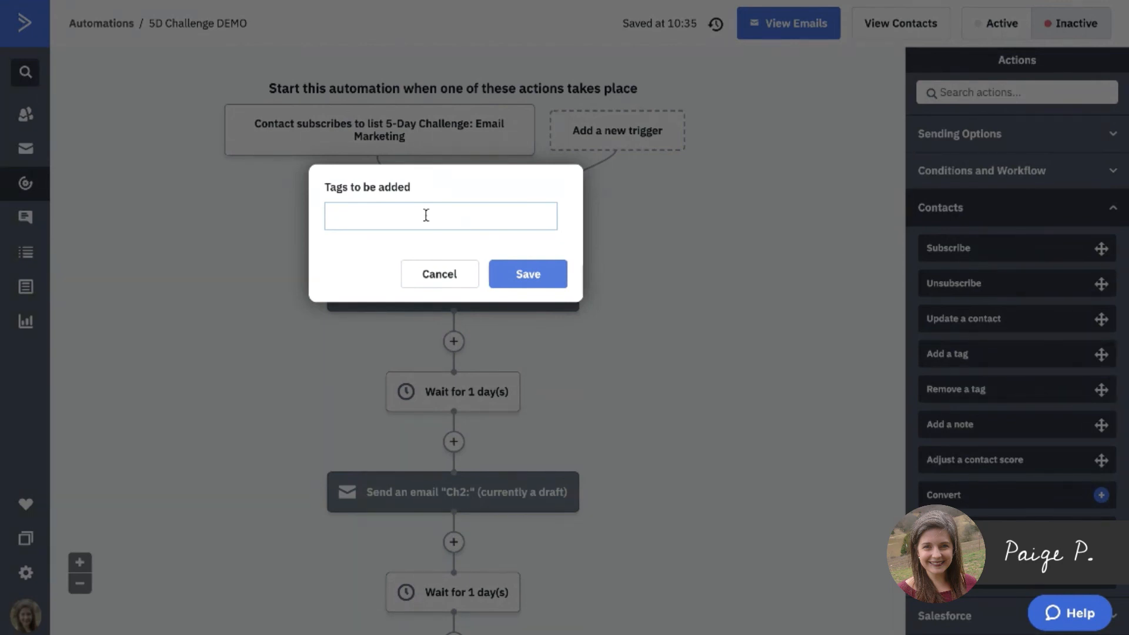
text(interested )
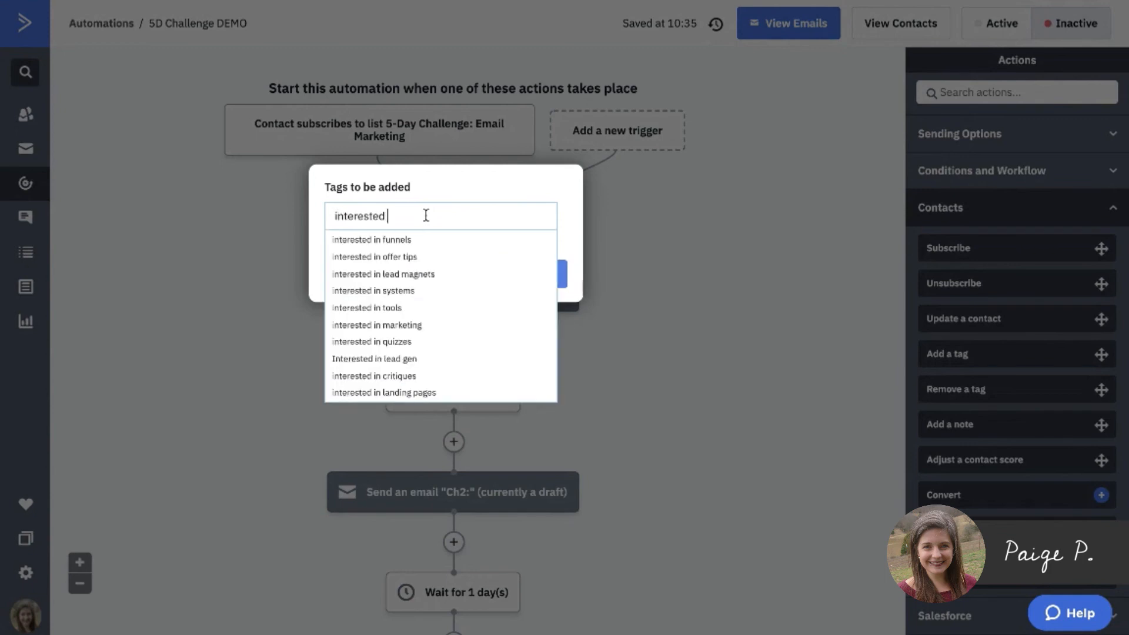
text(in emailk)
key(BackSpace)
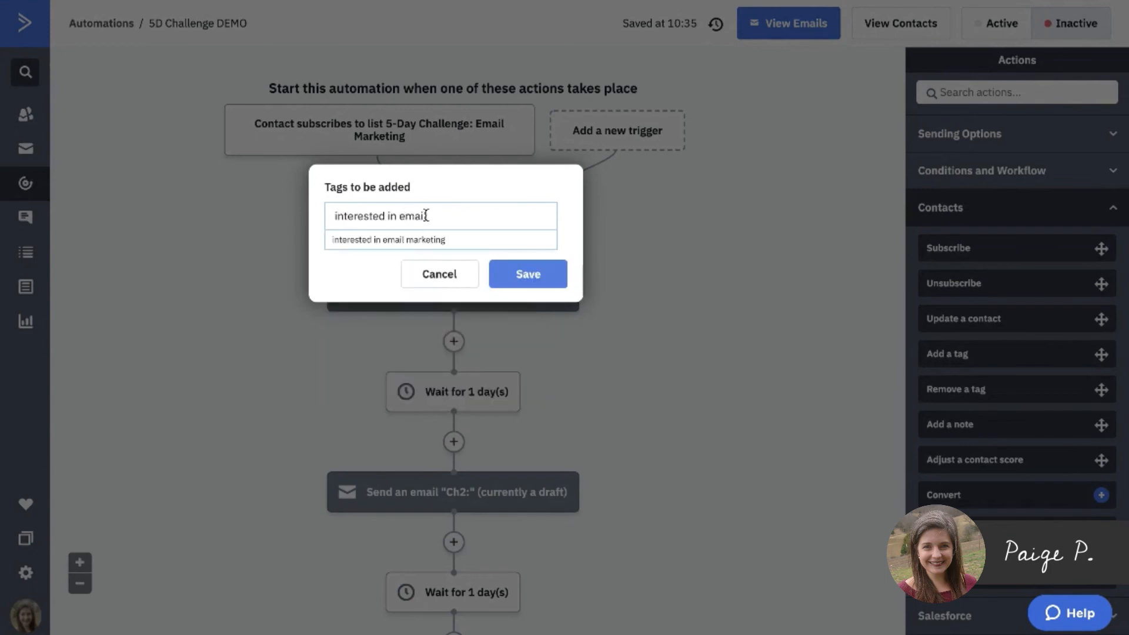
key(Down)
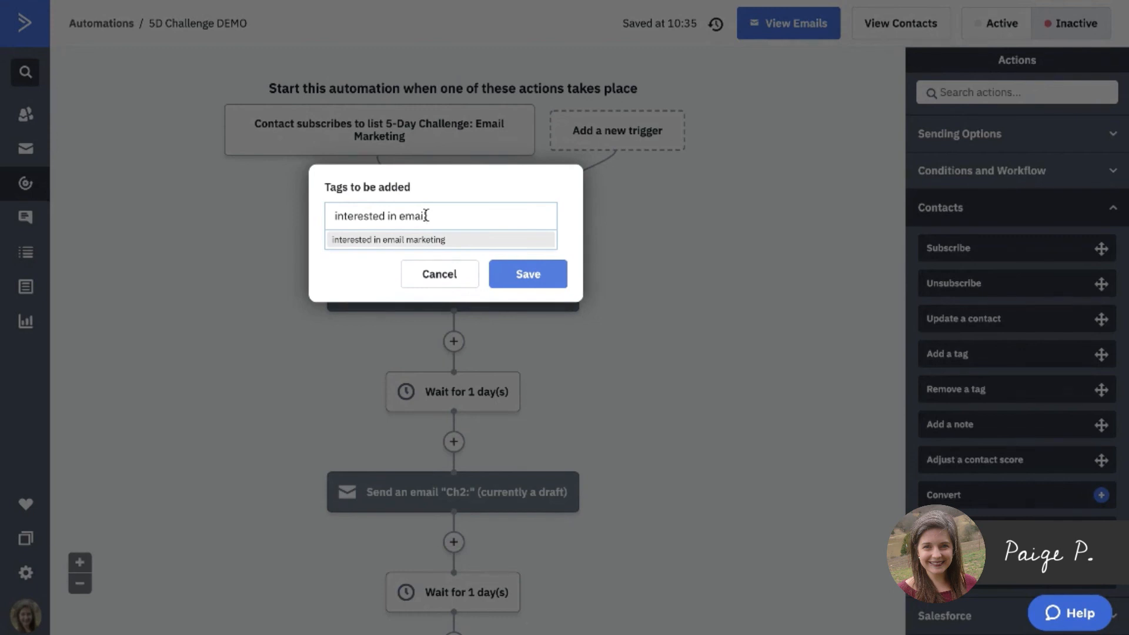
click(504, 280)
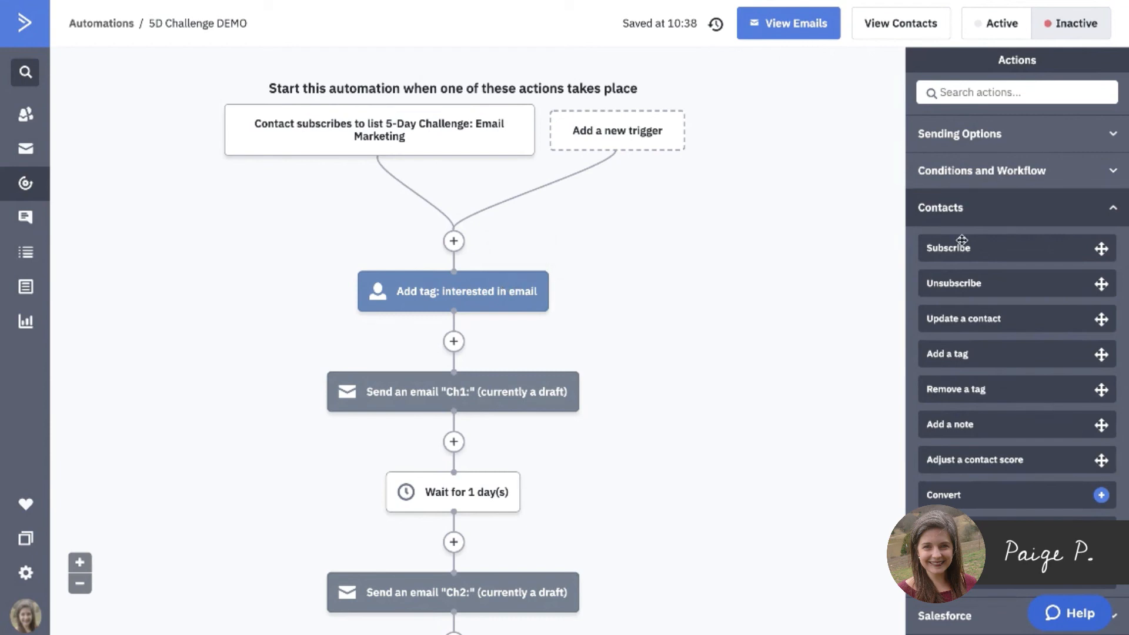
- Insert a subscribe action for the list "Newsletter: Copy & Funnels" between the tag action and the Ch1: email
drag(965, 247, 489, 344)
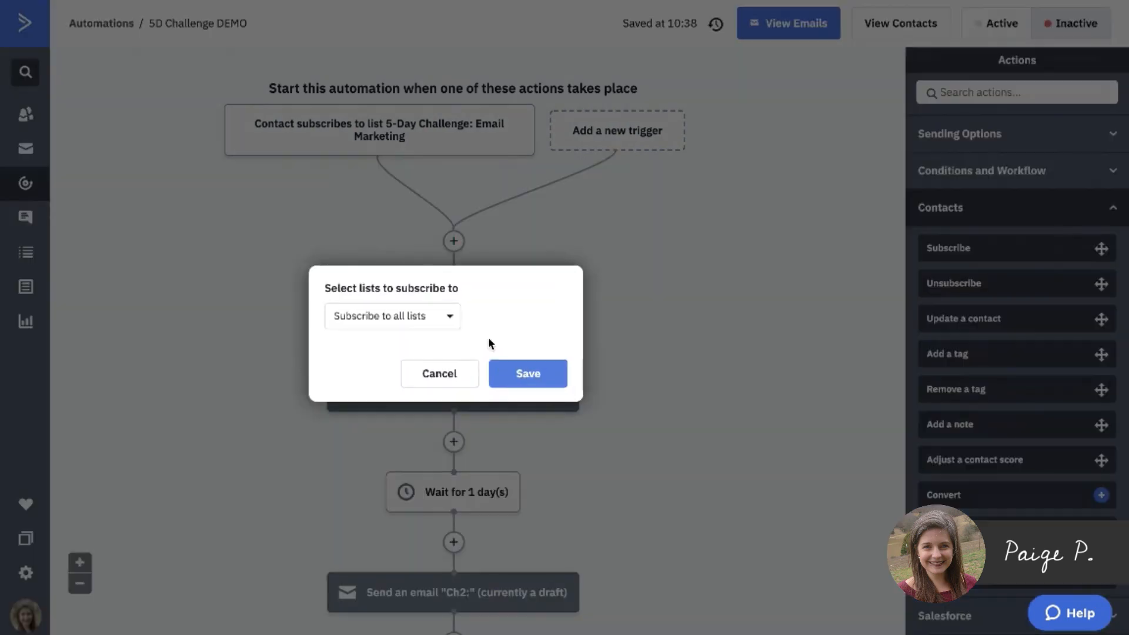
click(405, 322)
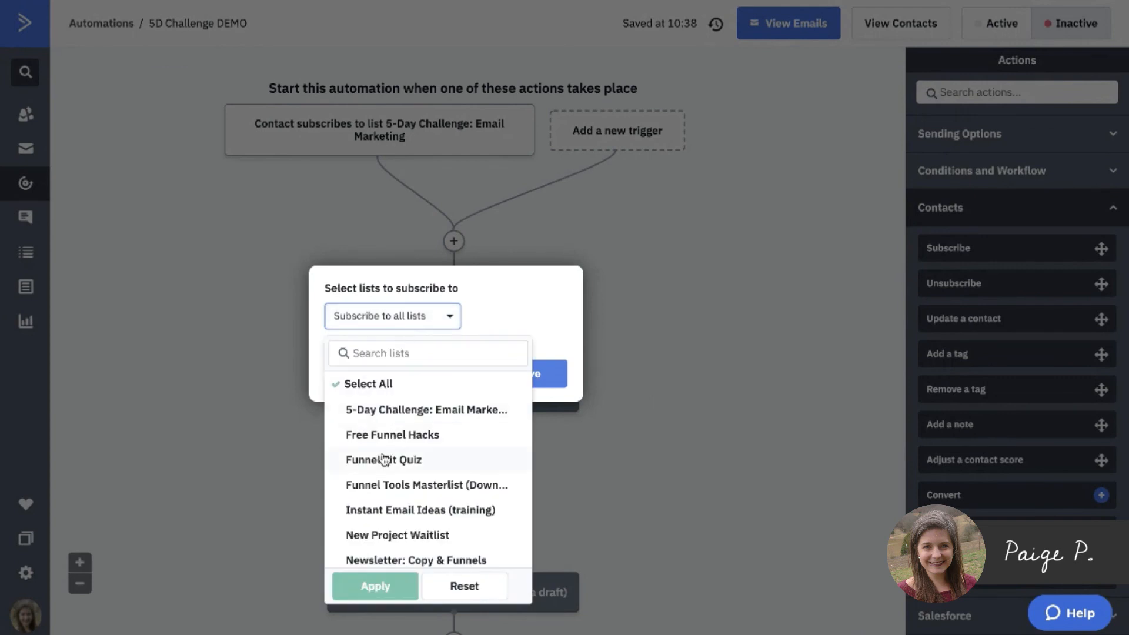
scroll(390, 458, down, 3)
scroll(384, 459, down, 2)
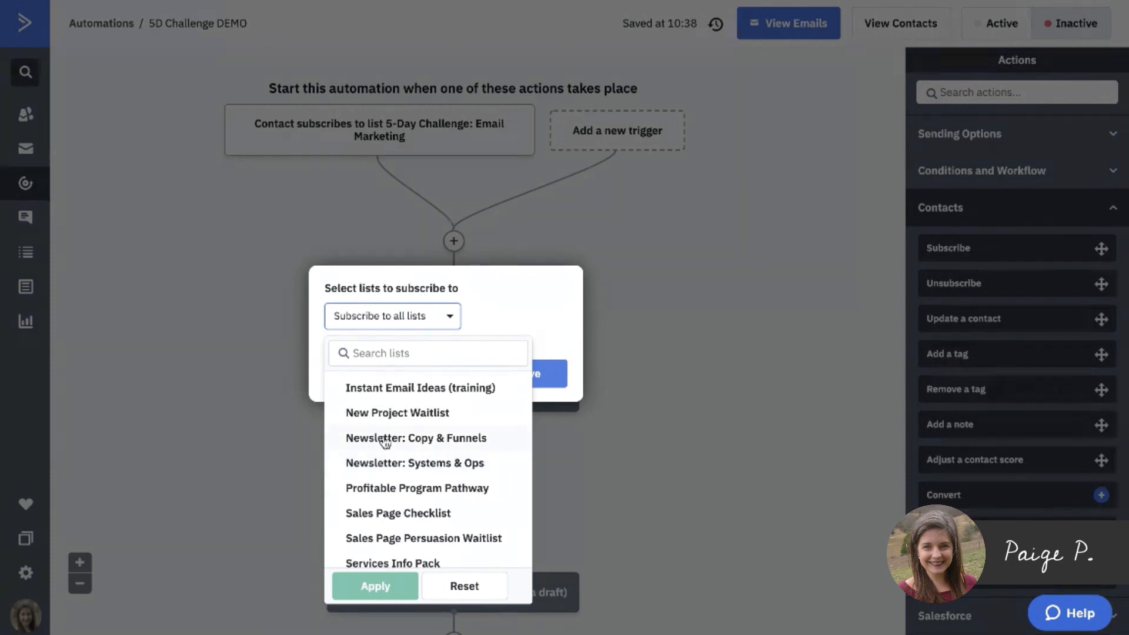
click(385, 441)
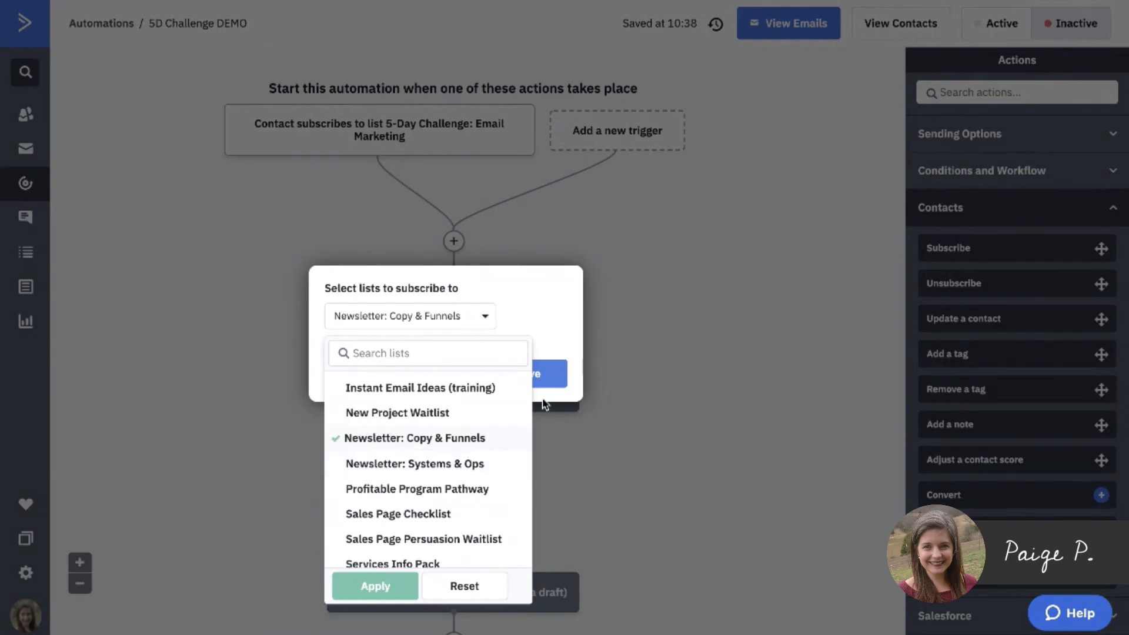
click(417, 593)
click(535, 374)
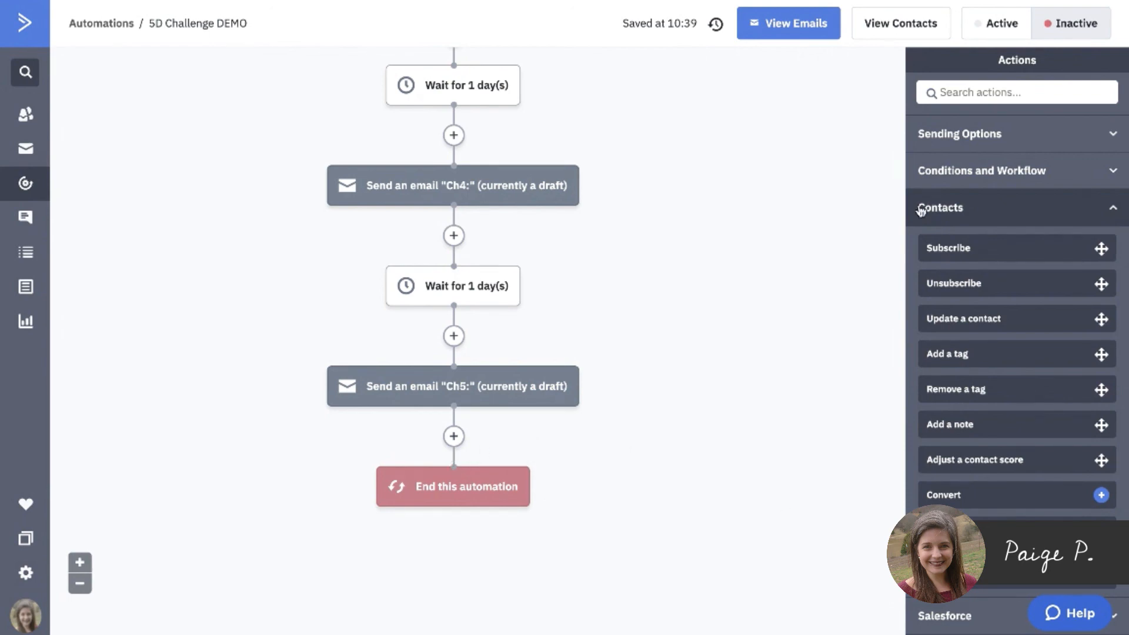
- Insert a "Start an automation" action after the Ch5: email that enters "DEMO: Automated Newsletter ([topic], [#] weeks)"
click(939, 178)
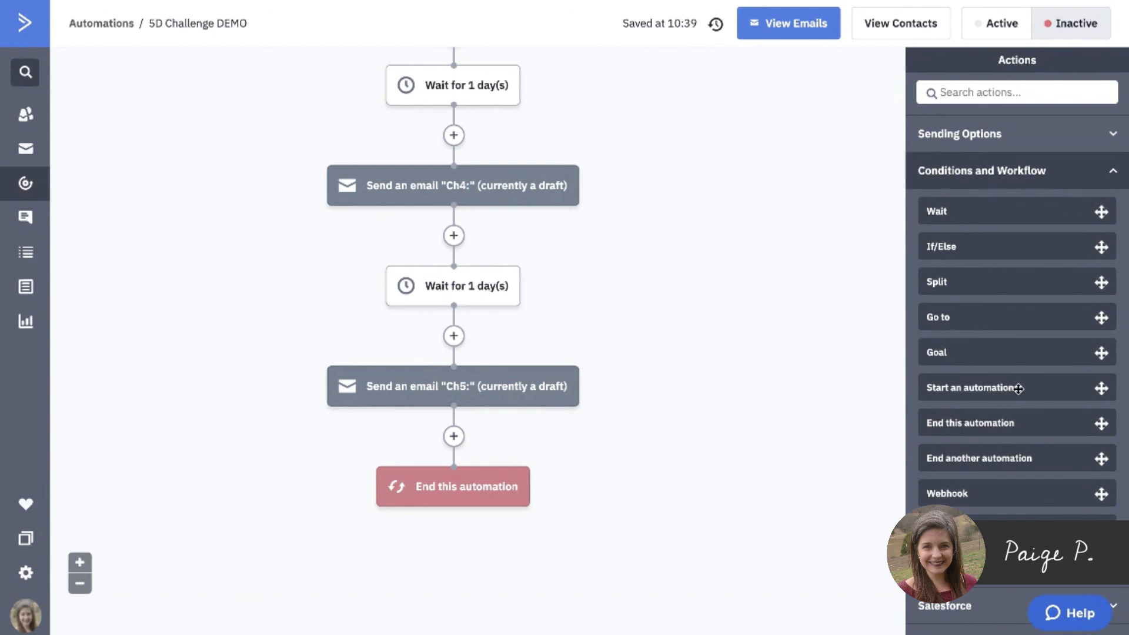
drag(1018, 389, 519, 437)
click(424, 415)
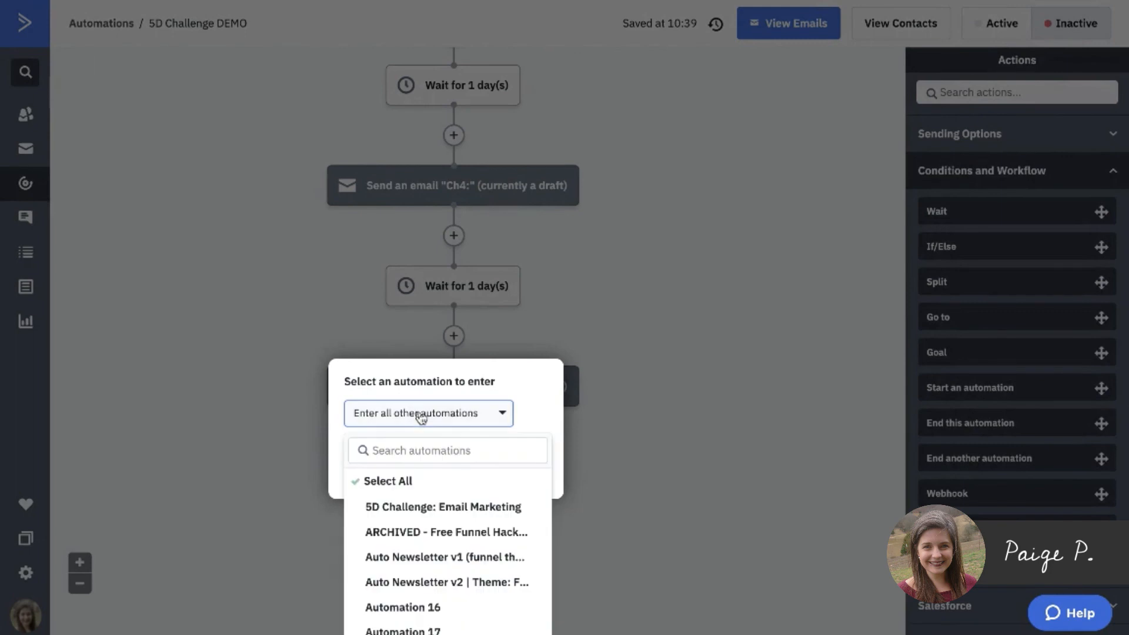
scroll(415, 558, down, 1)
scroll(415, 558, up, 2)
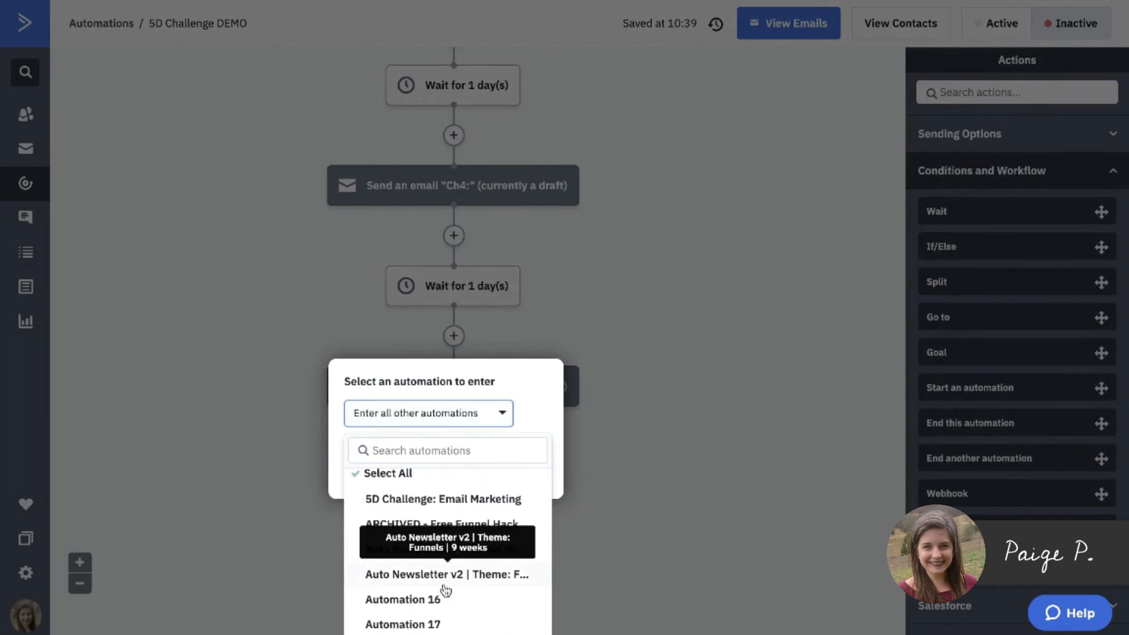
scroll(387, 515, down, 3)
scroll(391, 522, down, 3)
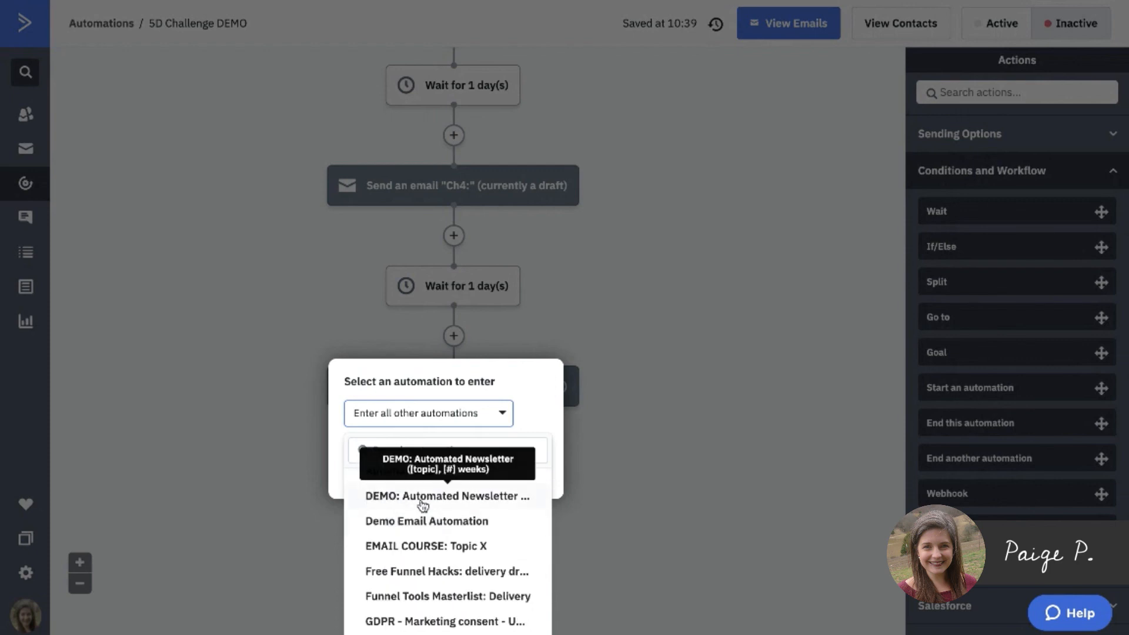
click(401, 499)
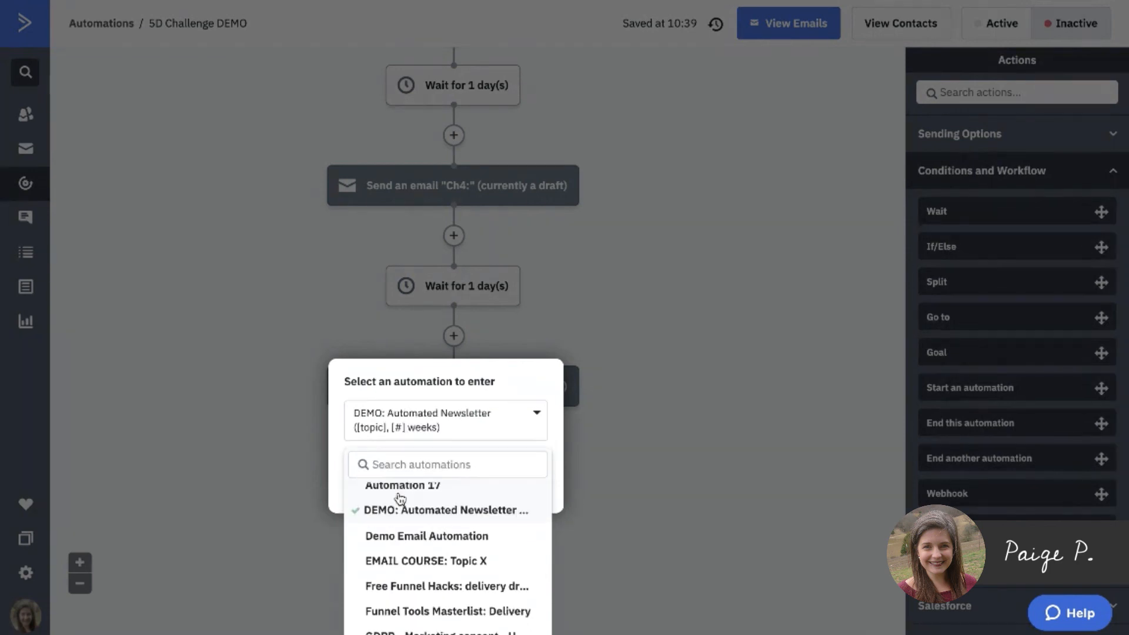
click(549, 435)
click(494, 484)
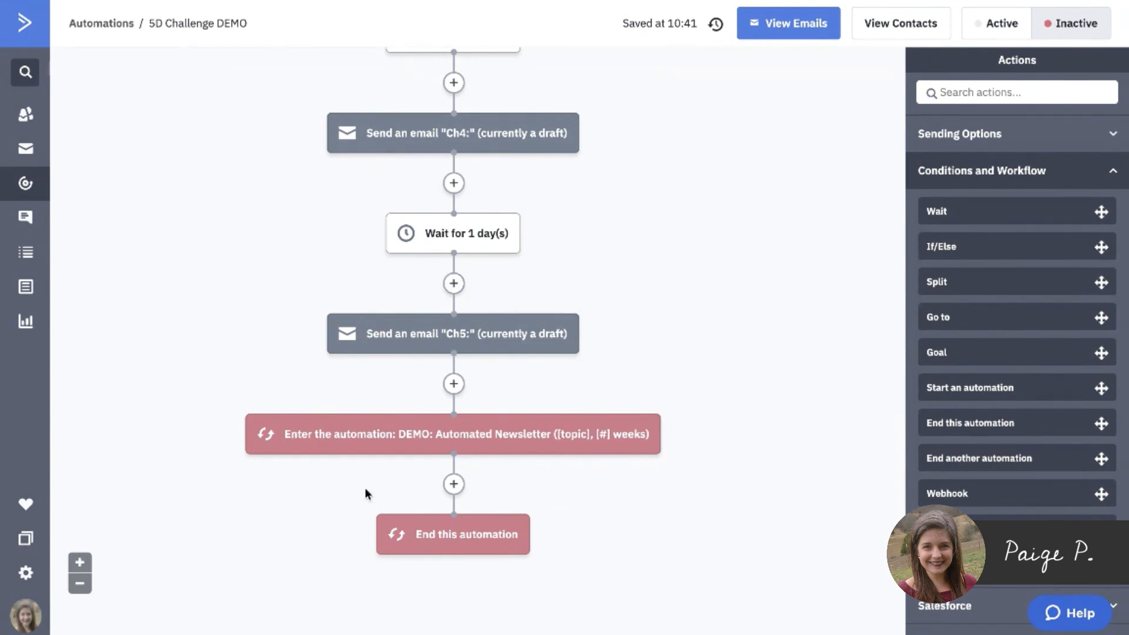
- Insert a wait of 1 day between the Ch5: email and the action that enters the newsletter automation
mouse_move(505, 447)
drag(946, 212, 466, 398)
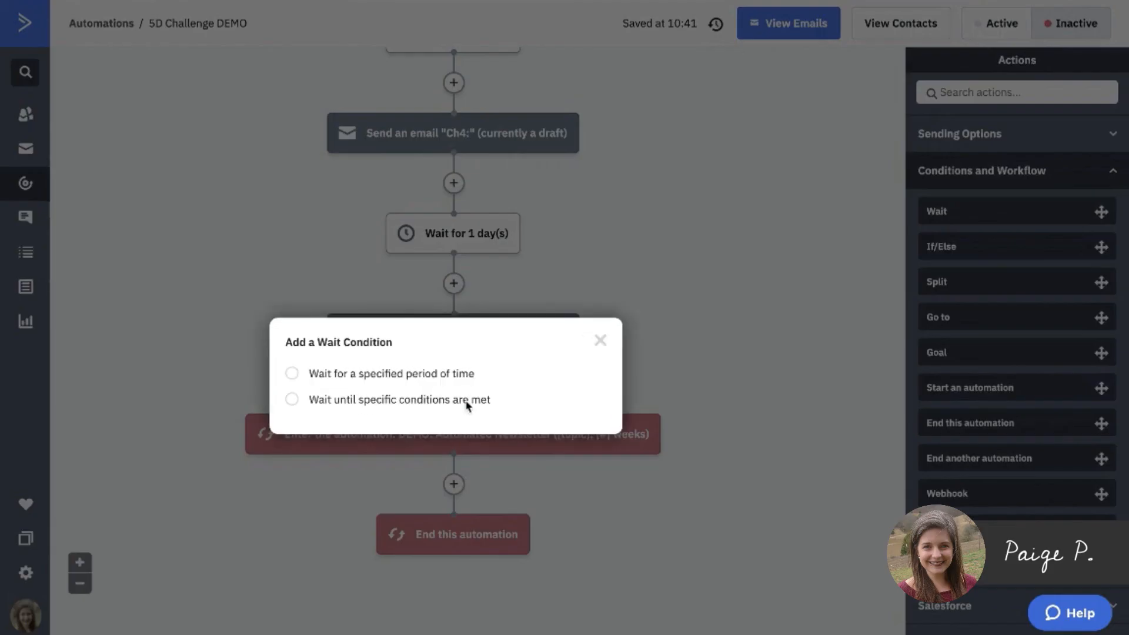
click(441, 373)
click(554, 446)
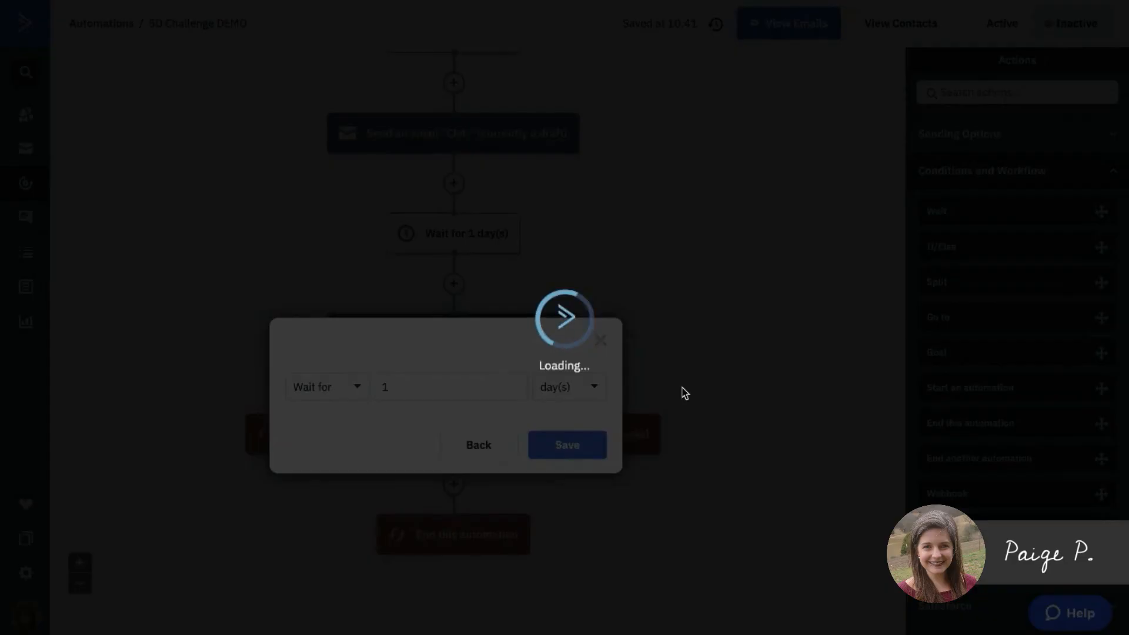
scroll(682, 393, down, 3)
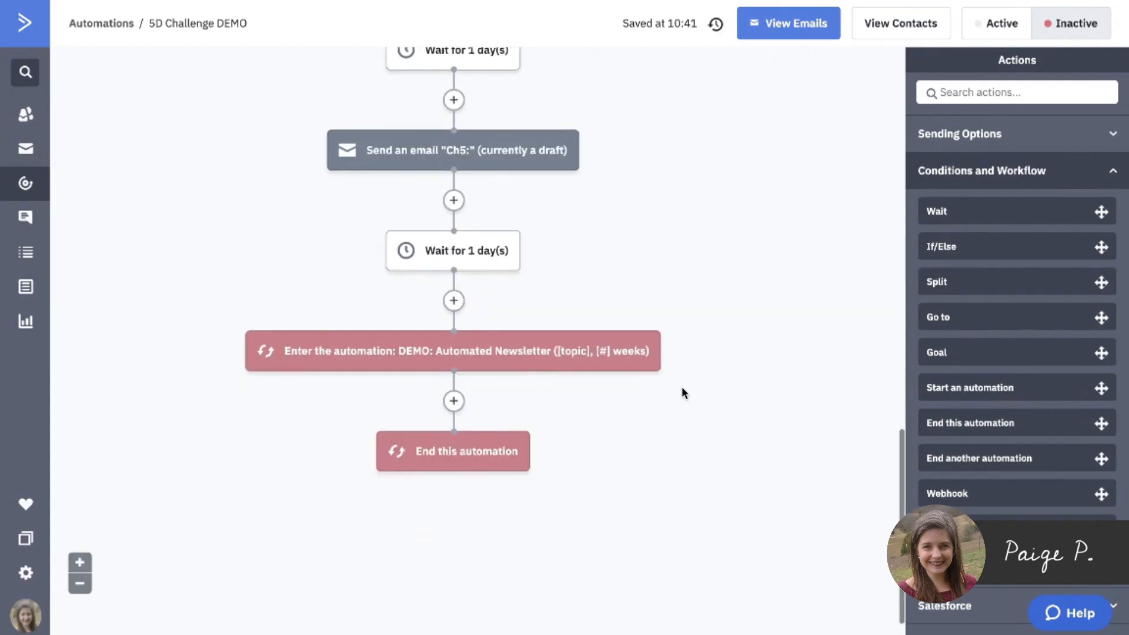